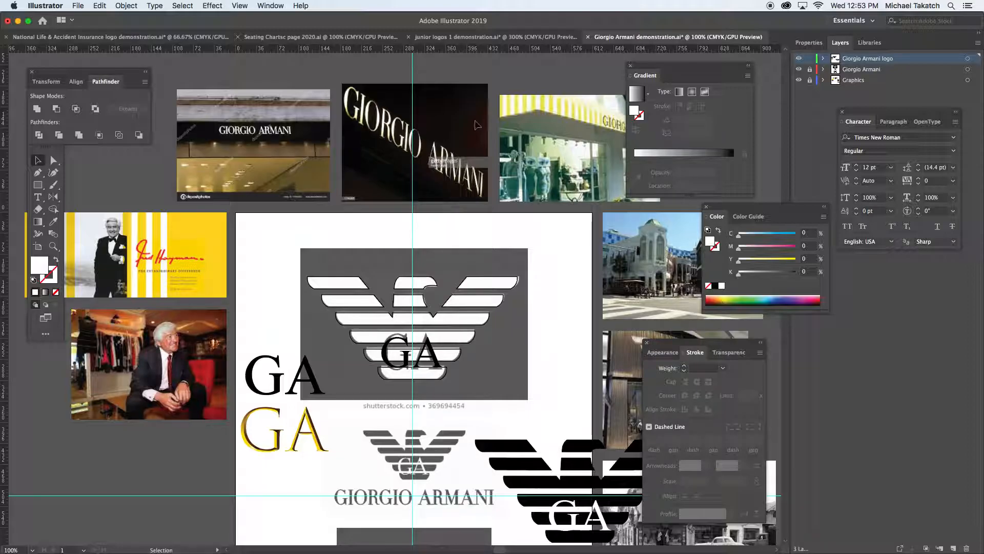
# - Move the eagle outline off the large reference image to the lower left and swap its fill and stroke for solid black
pyautogui.moveTo(608, 254); pyautogui.dragTo(543, 193)
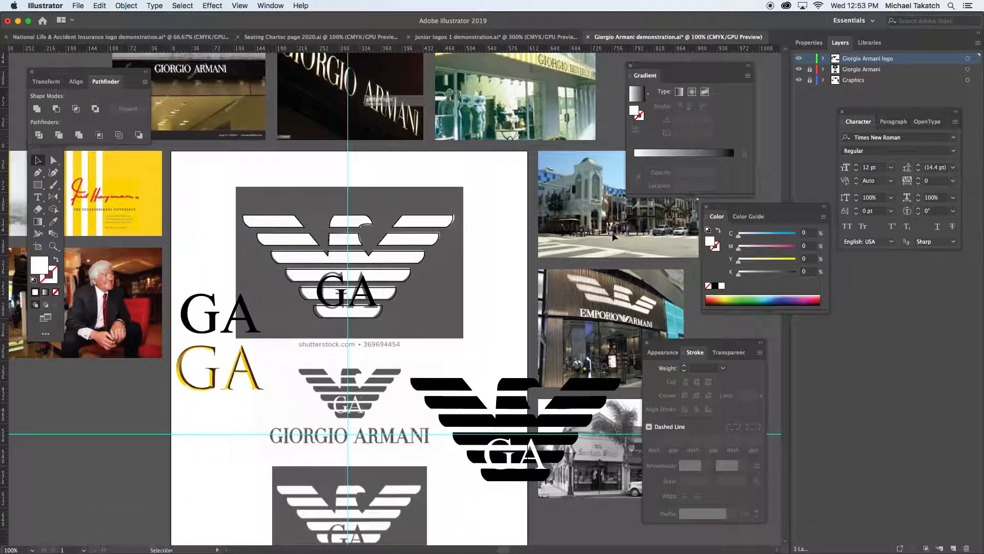
pyautogui.moveTo(427, 347); pyautogui.dragTo(447, 288)
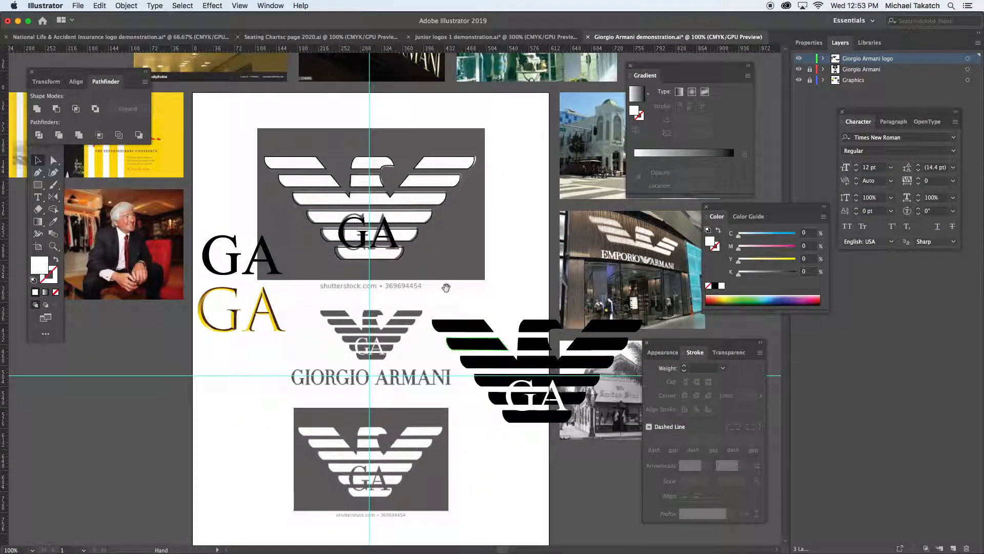
pyautogui.moveTo(420, 239); pyautogui.dragTo(238, 433)
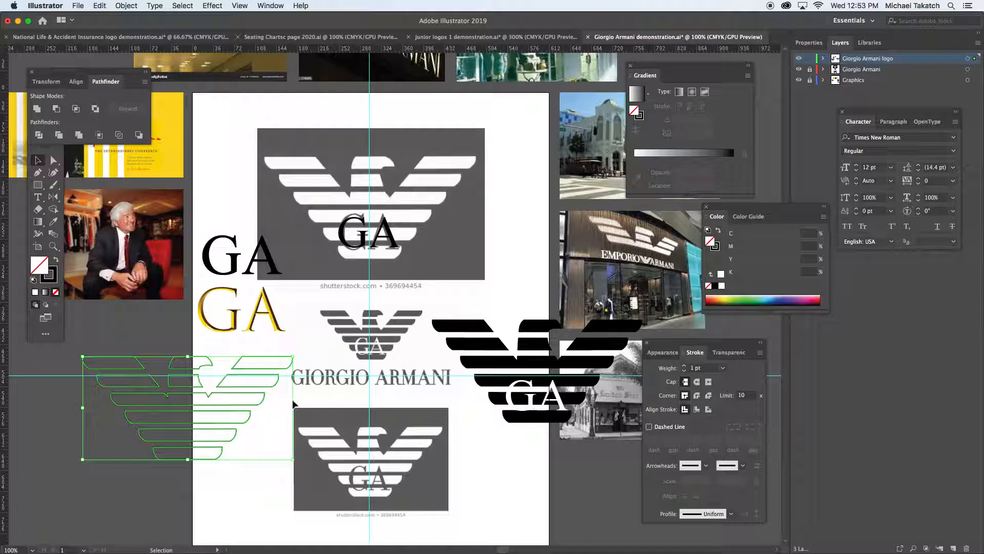
pyautogui.hotkey('shift', 'x')
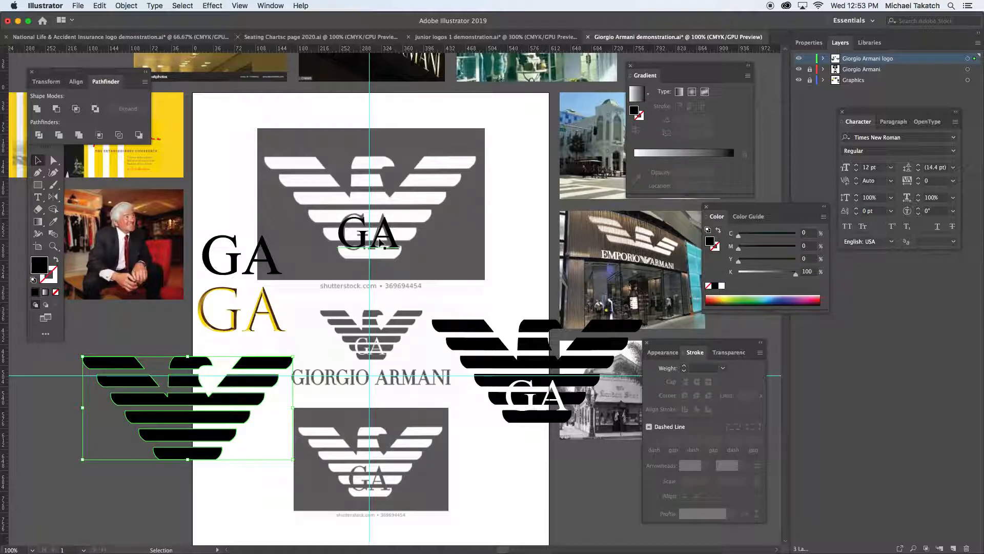
# - Move the black GA letters beside the large eagle reference above the other GA samples, and place a copy over the reference's letters
pyautogui.moveTo(377, 241); pyautogui.dragTo(235, 207)
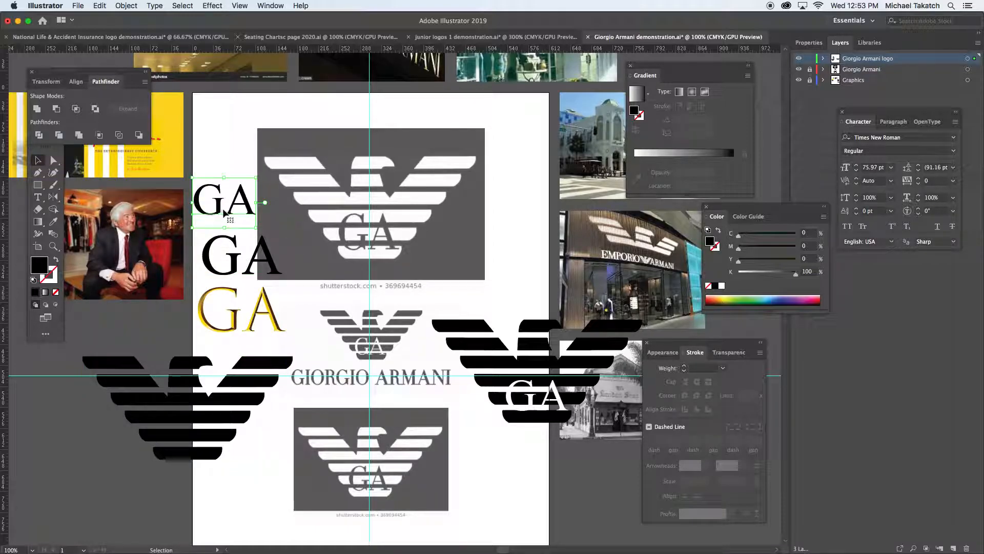
pyautogui.press('a')
pyautogui.press('super+equal')
pyautogui.press('v')
pyautogui.hscroll(7, 447, 290)
pyautogui.click(236, 265)
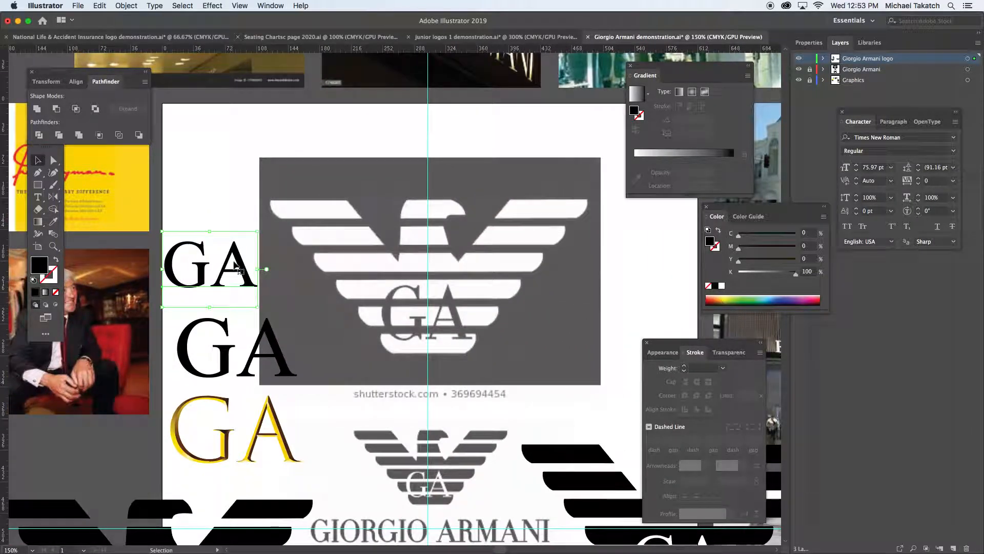
pyautogui.moveTo(236, 259); pyautogui.dragTo(459, 309)
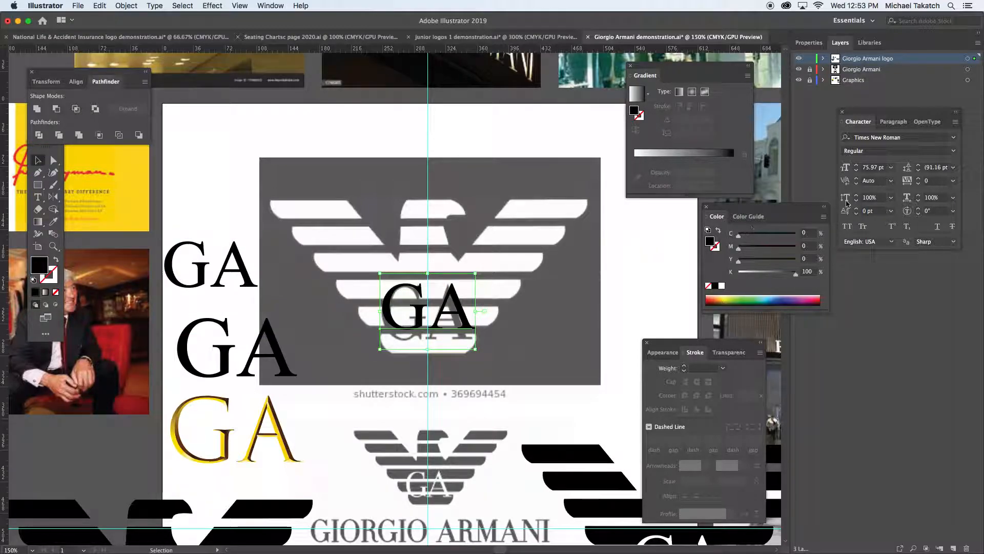
# - Centre-align the GA copy's paragraph and reposition it over the reference's letters
pyautogui.click(885, 126)
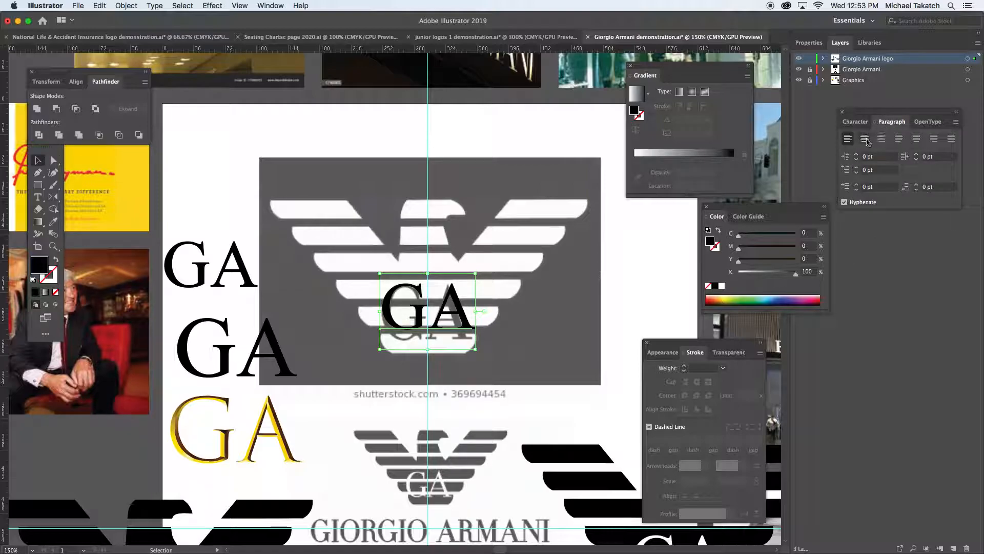
pyautogui.click(866, 139)
pyautogui.moveTo(411, 305); pyautogui.dragTo(455, 312)
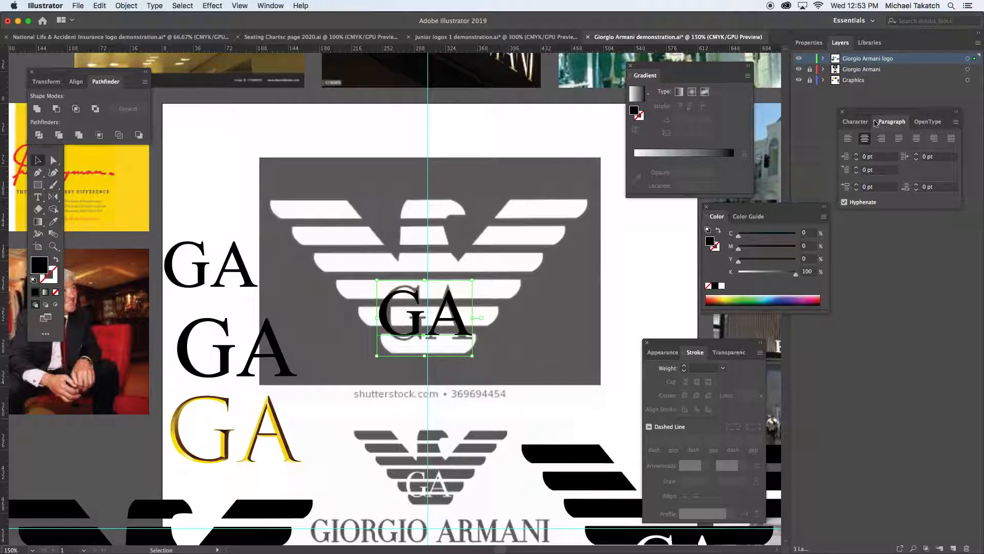
# - Bring the character settings beside the logo and reduce the GA copy's horizontal scale to 93%
pyautogui.click(855, 122)
pyautogui.moveTo(870, 116); pyautogui.dragTo(573, 232)
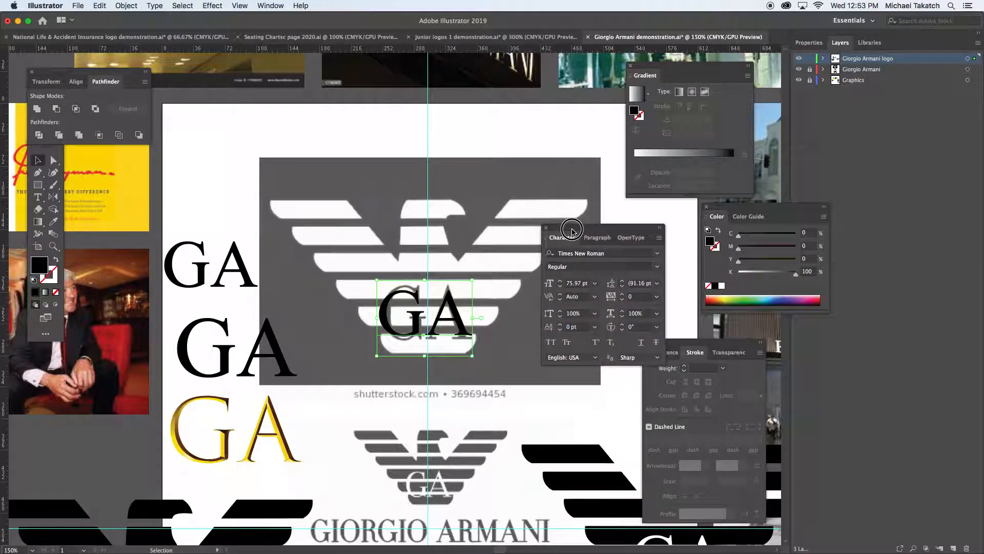
pyautogui.click(642, 312)
pyautogui.press('Down')
pyautogui.press('Down')
pyautogui.press('Down')
pyautogui.press('Down')
pyautogui.press('Down')
pyautogui.press('Down')
pyautogui.press('Down')
# - Stretch and narrow the GA copy to match the reference letters, at about 88 pt with 80.53% horizontal scale
pyautogui.moveTo(468, 318); pyautogui.dragTo(466, 320)
pyautogui.moveTo(465, 355); pyautogui.dragTo(469, 363)
pyautogui.moveTo(469, 319); pyautogui.dragTo(463, 323)
pyautogui.moveTo(426, 358); pyautogui.dragTo(426, 362)
pyautogui.moveTo(573, 227); pyautogui.dragTo(612, 237)
pyautogui.moveTo(454, 312); pyautogui.dragTo(559, 368)
pyautogui.press('cmd+z')
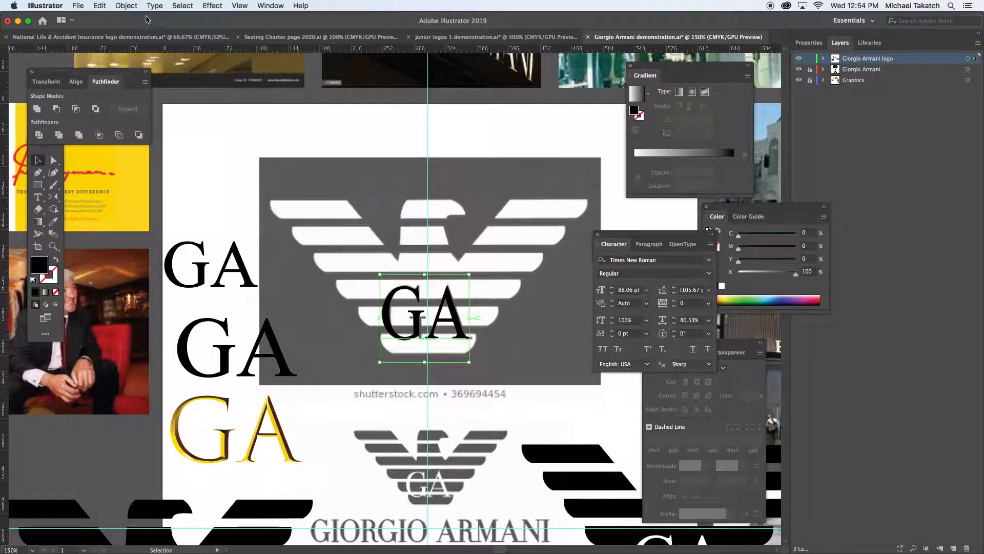
# - Hide the fitted GA letters over the eagle reference
pyautogui.click(126, 6)
pyautogui.moveTo(177, 86)
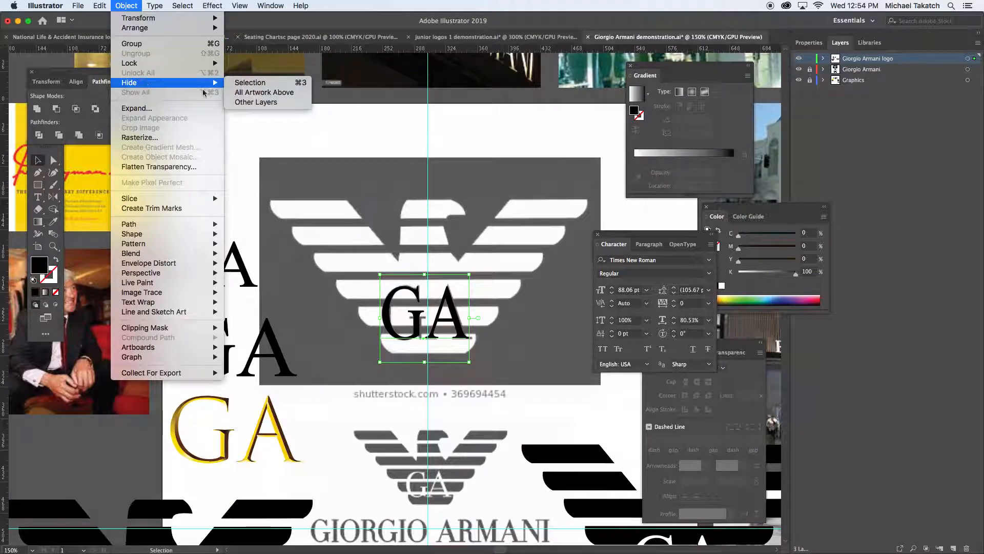
pyautogui.click(292, 84)
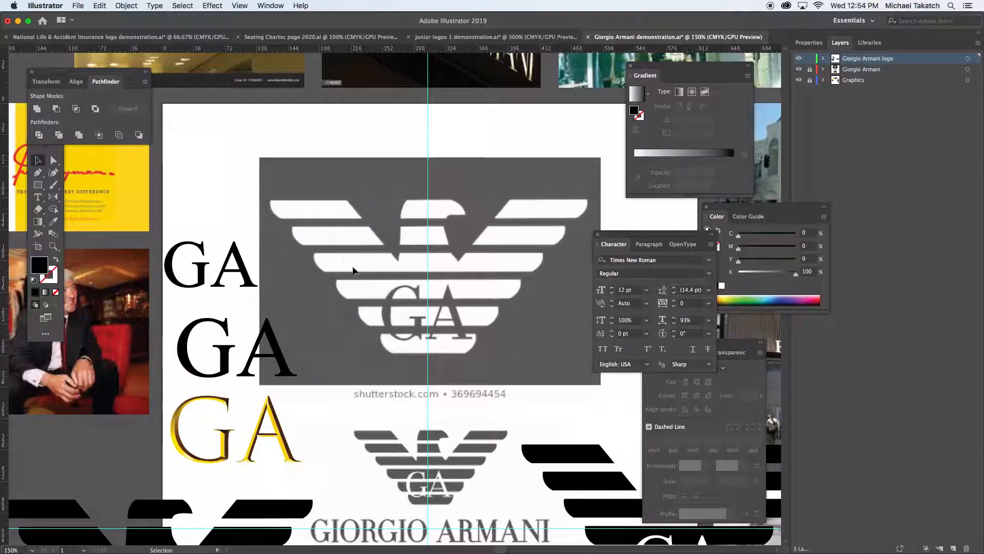
# - Draw an unfilled, black-outlined rectangle over the reference's top wing bar, from the left wing tip to just past the centre guide
pyautogui.press('space')
pyautogui.moveTo(566, 442); pyautogui.dragTo(462, 346)
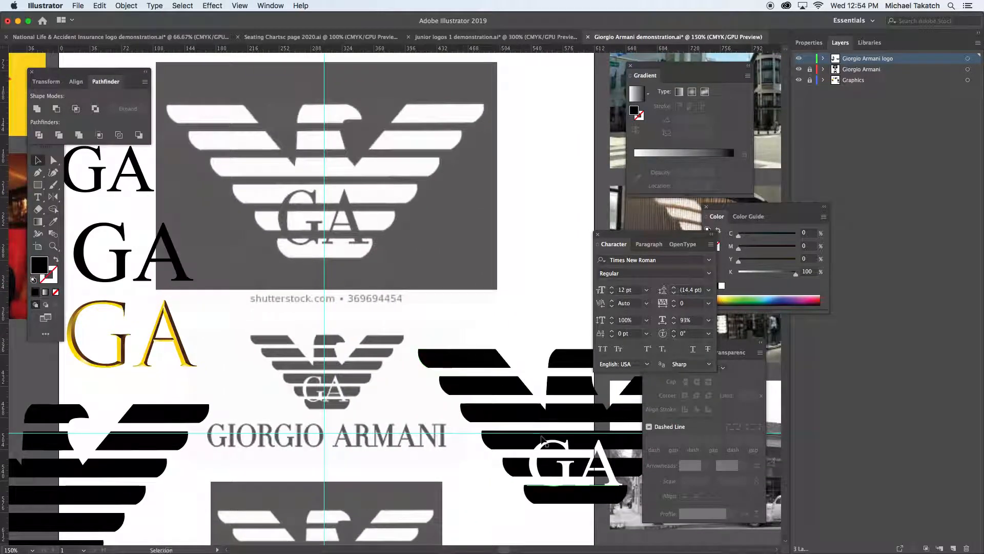
pyautogui.press('space')
pyautogui.moveTo(356, 247); pyautogui.dragTo(413, 333)
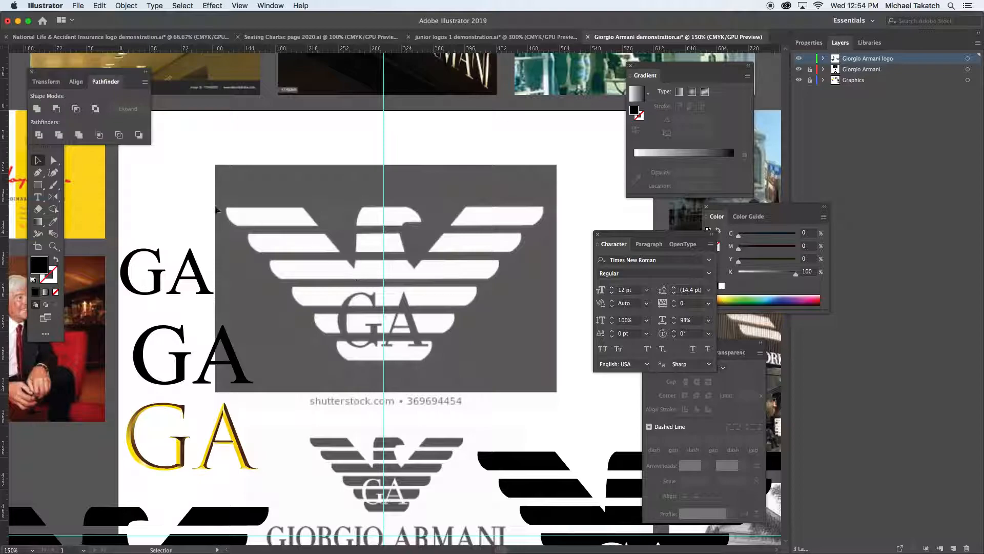
pyautogui.click(38, 185)
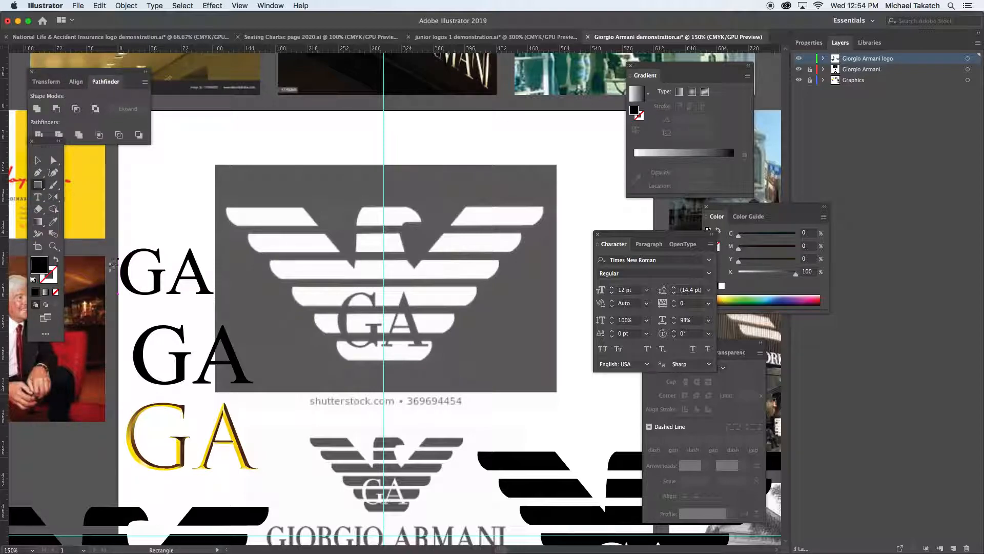
pyautogui.click(55, 260)
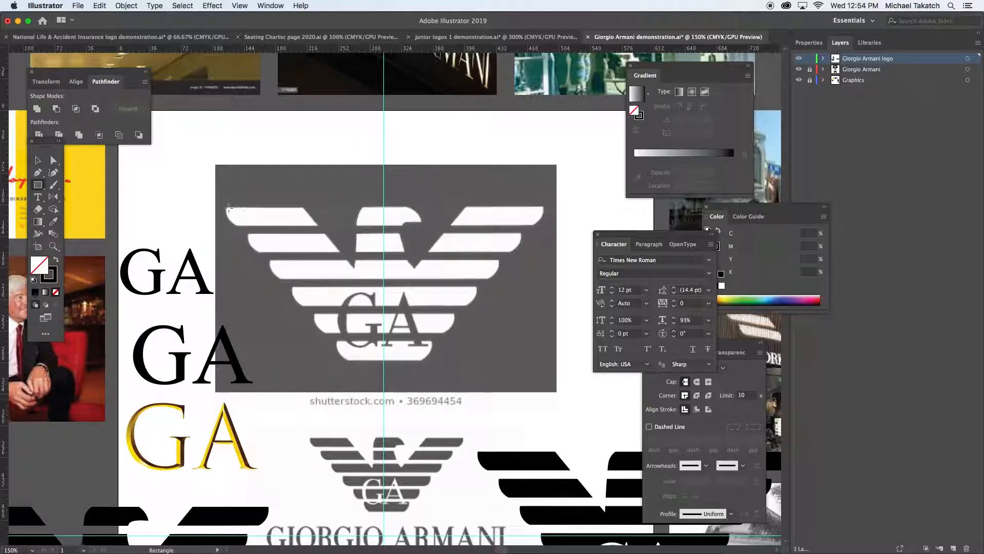
pyautogui.moveTo(223, 207); pyautogui.dragTo(391, 226)
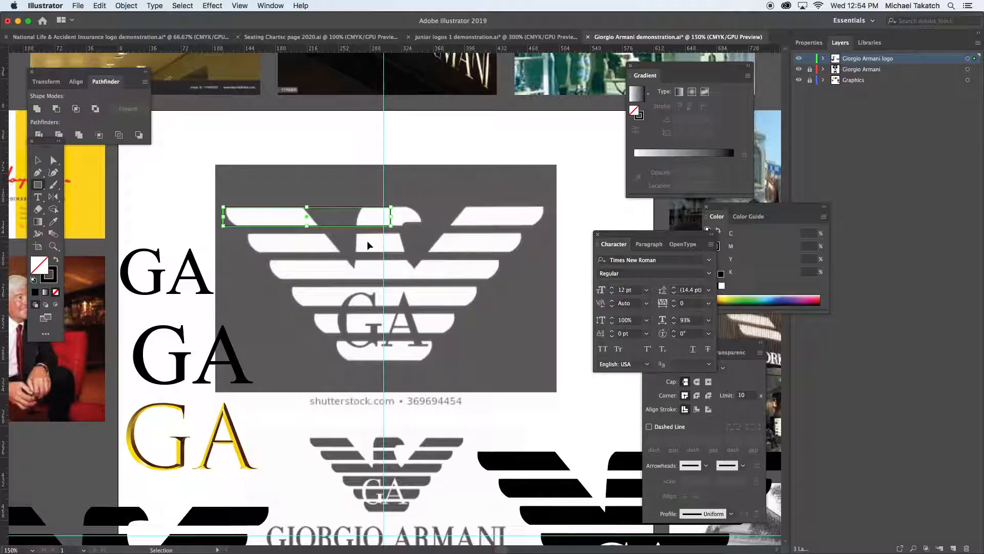
# - Nudge the rectangle's lower-left corner point inward to slant its left end like the reference wing tip
pyautogui.press('super+equal')
pyautogui.press('super+equal')
pyautogui.moveTo(430, 272); pyautogui.dragTo(399, 248)
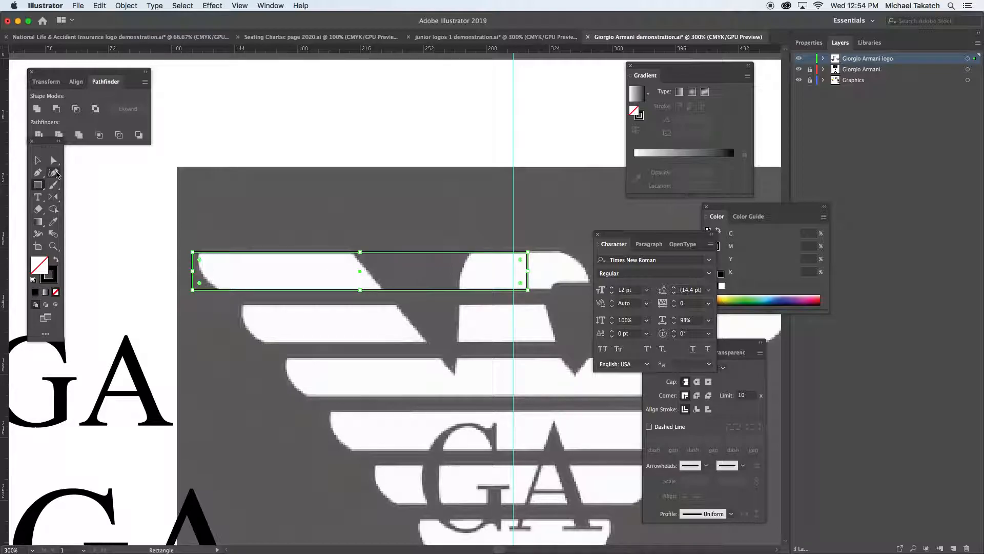
pyautogui.click(54, 173)
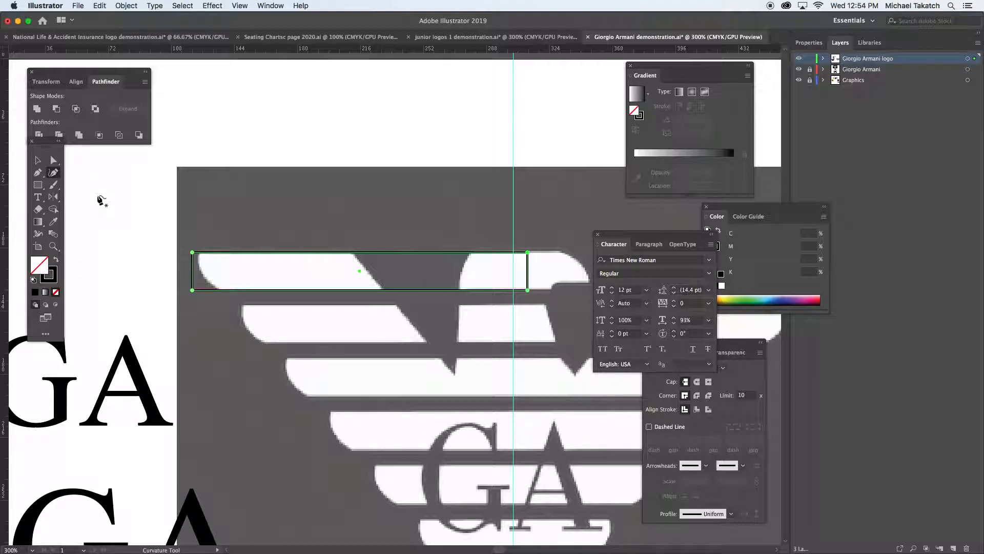
pyautogui.click(54, 160)
pyautogui.moveTo(184, 282); pyautogui.dragTo(204, 302)
pyautogui.press('Right')
pyautogui.press('Right')
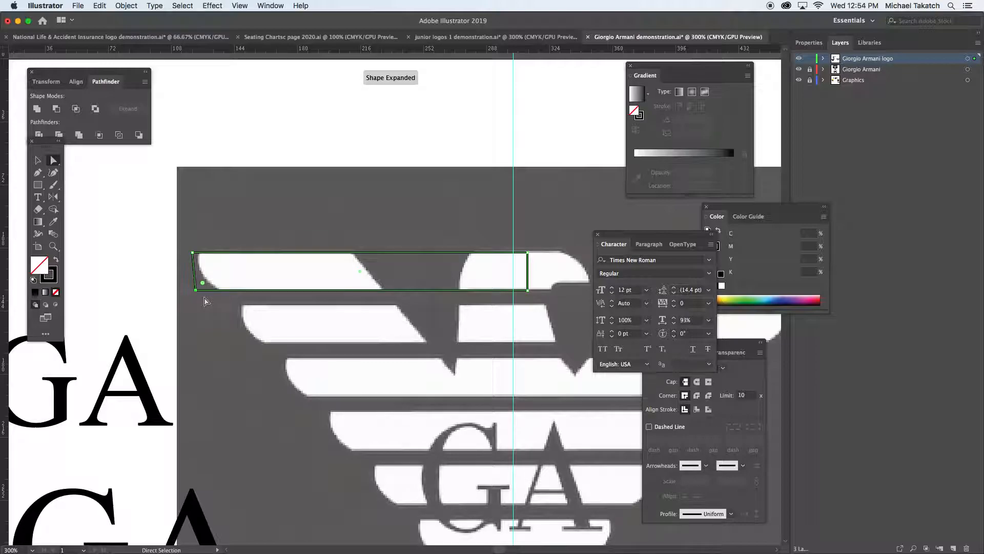
pyautogui.press('Right')
pyautogui.press('Right')
# - Nudge both left corner points of the bar inward to line up with the reference wing tip
pyautogui.moveTo(183, 243); pyautogui.dragTo(220, 302)
pyautogui.press('Right')
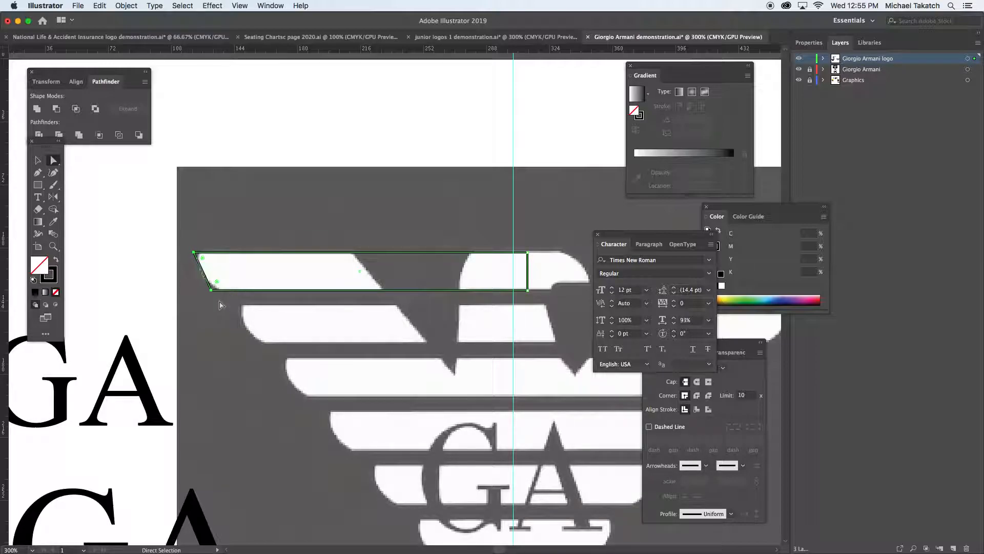
pyautogui.press('Right')
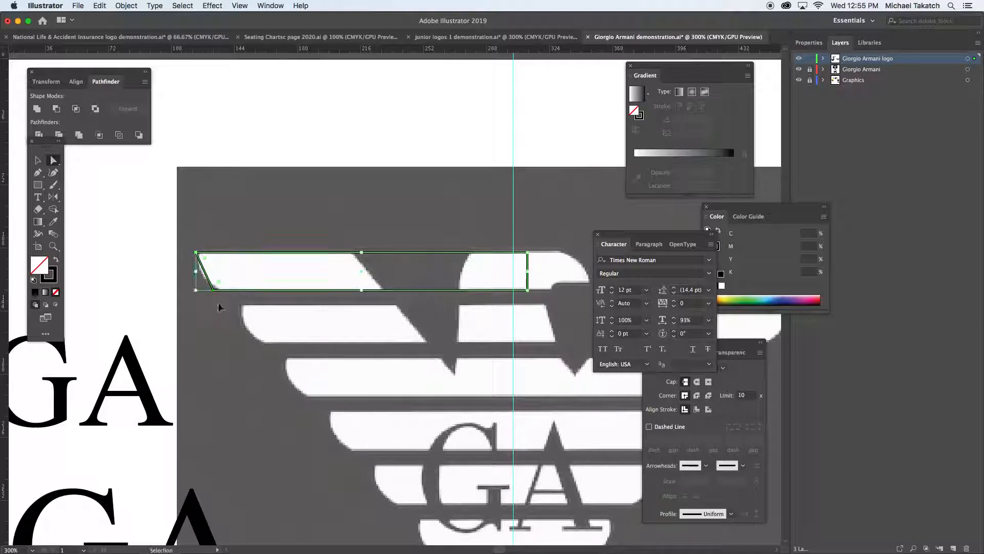
pyautogui.press('super+equal')
pyautogui.press('super+equal')
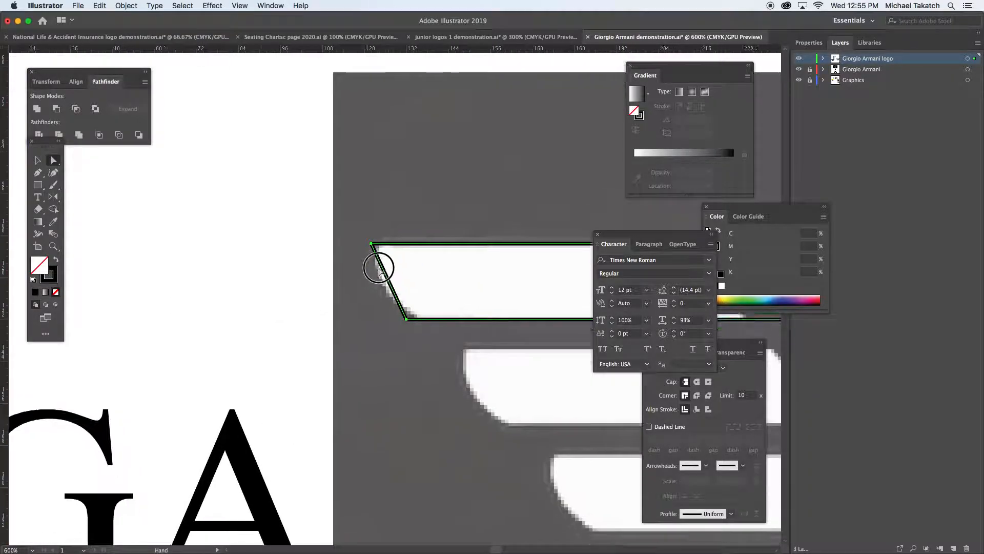
pyautogui.moveTo(385, 273); pyautogui.dragTo(331, 224)
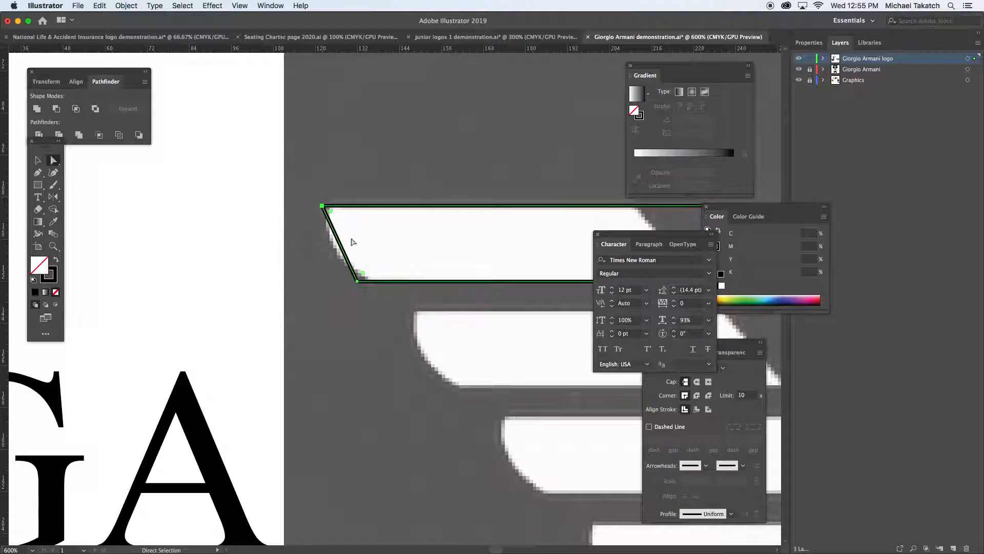
pyautogui.press('Right')
pyautogui.press('Right')
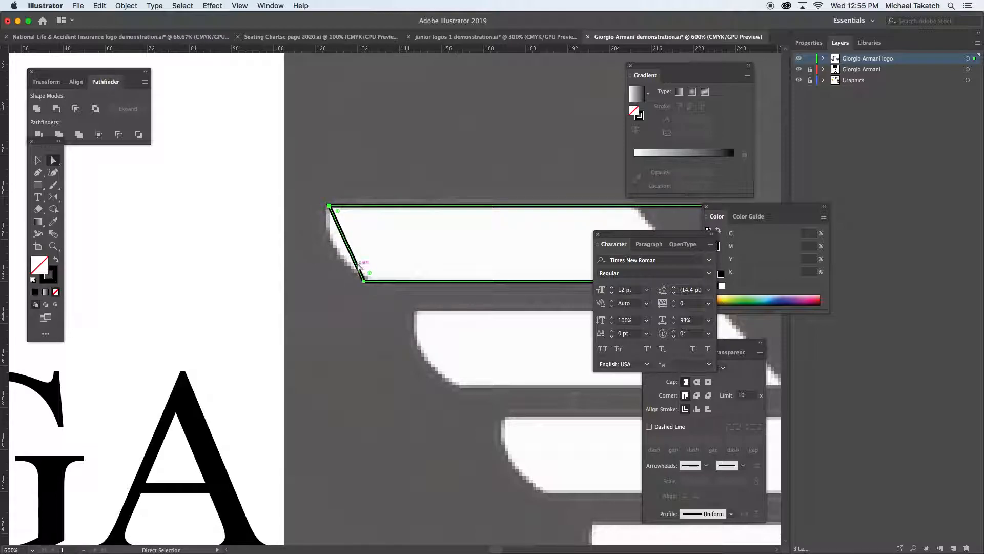
# - Curve the bar's slanted left edge outward with the Curvature tool to follow the reference wing tip, and deselect it
pyautogui.click(53, 173)
pyautogui.moveTo(345, 242); pyautogui.dragTo(334, 248)
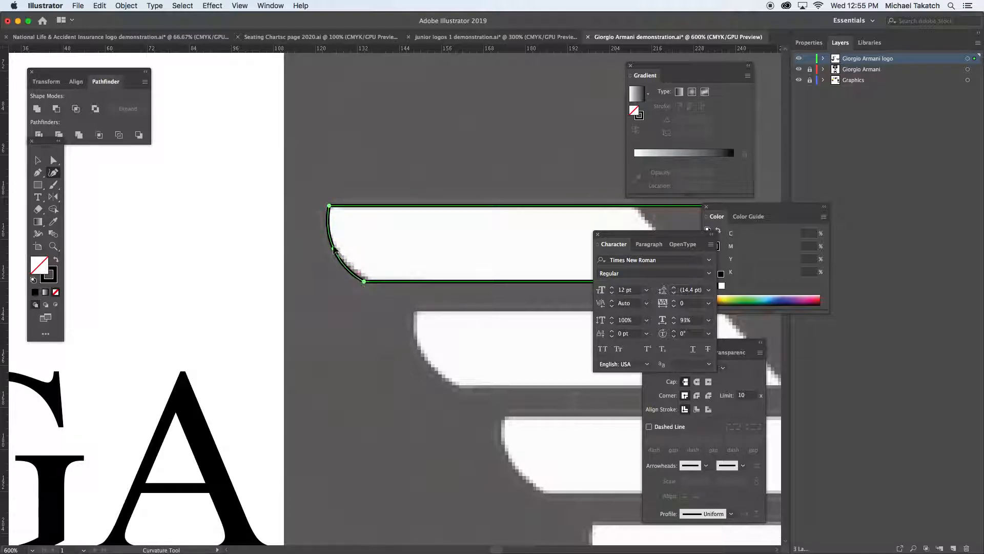
pyautogui.moveTo(335, 249)
pyautogui.mouseDown()
pyautogui.moveTo(391, 231)
pyautogui.moveTo(335, 252)
pyautogui.mouseUp()
pyautogui.click(35, 162)
pyautogui.click(328, 200)
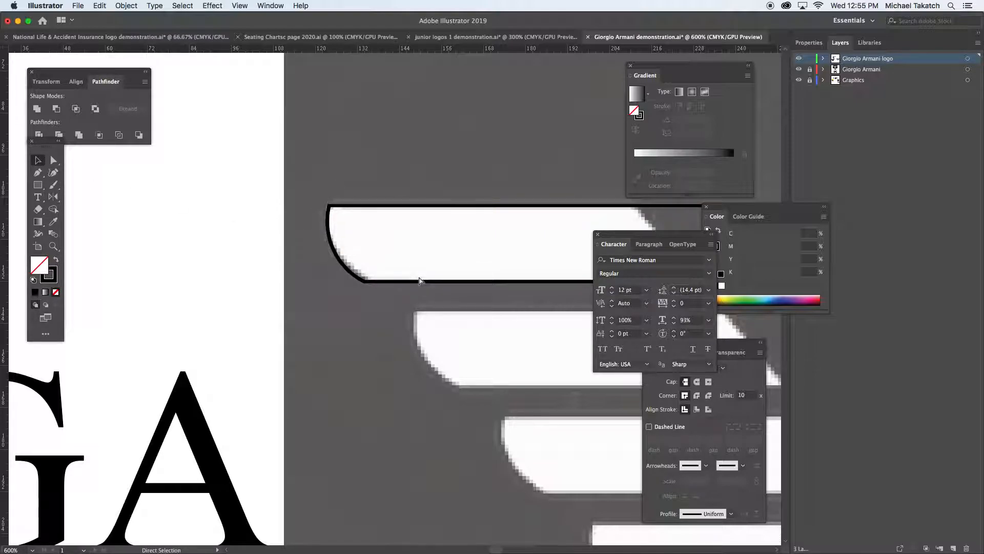
# - Fill the top wing bar with yellow at C 5.49, M 0, Y 89.02, K 0
pyautogui.press('super+minus')
pyautogui.press('super+minus')
pyautogui.moveTo(488, 268); pyautogui.dragTo(298, 227)
pyautogui.click(250, 205)
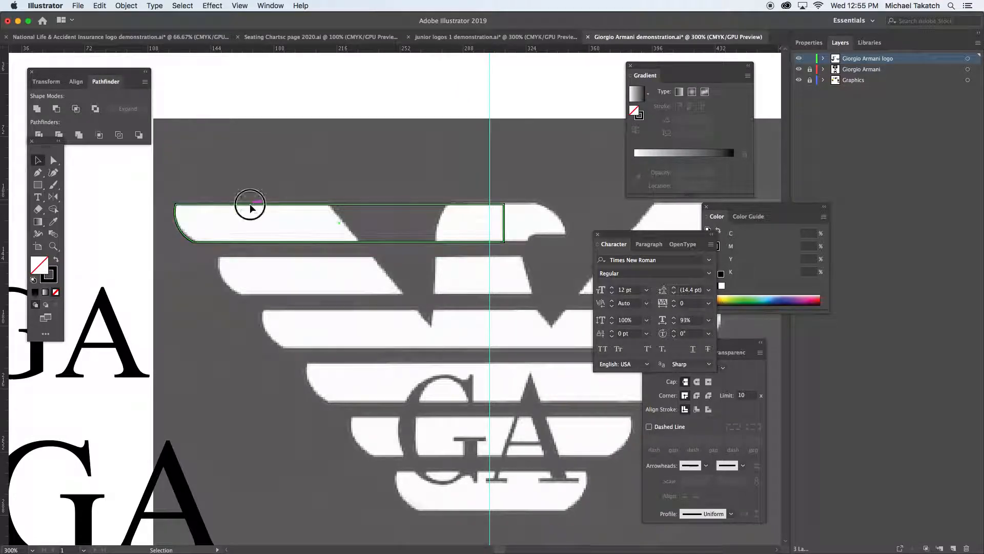
pyautogui.click(742, 296)
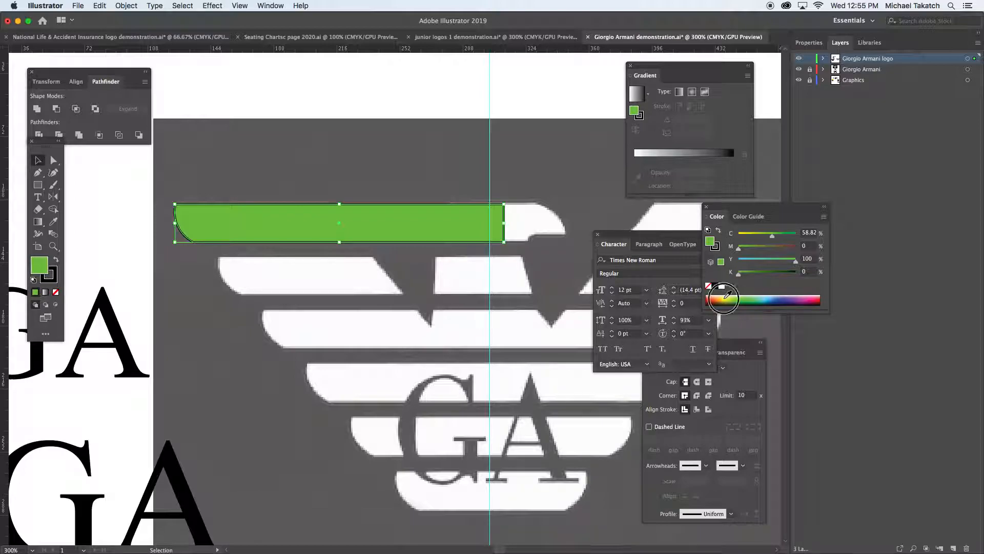
pyautogui.click(722, 297)
# - Duplicate the yellow bar onto the second wing row and repeat the copy four times down the remaining rows
pyautogui.moveTo(300, 221); pyautogui.dragTo(345, 274)
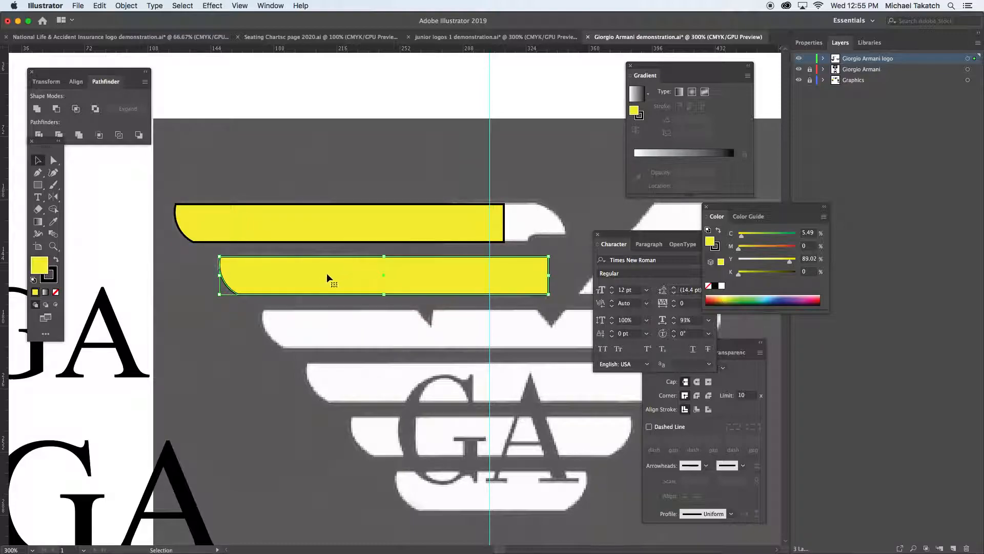
pyautogui.press('super+d')
pyautogui.press('super+d')
pyautogui.press('super+d')
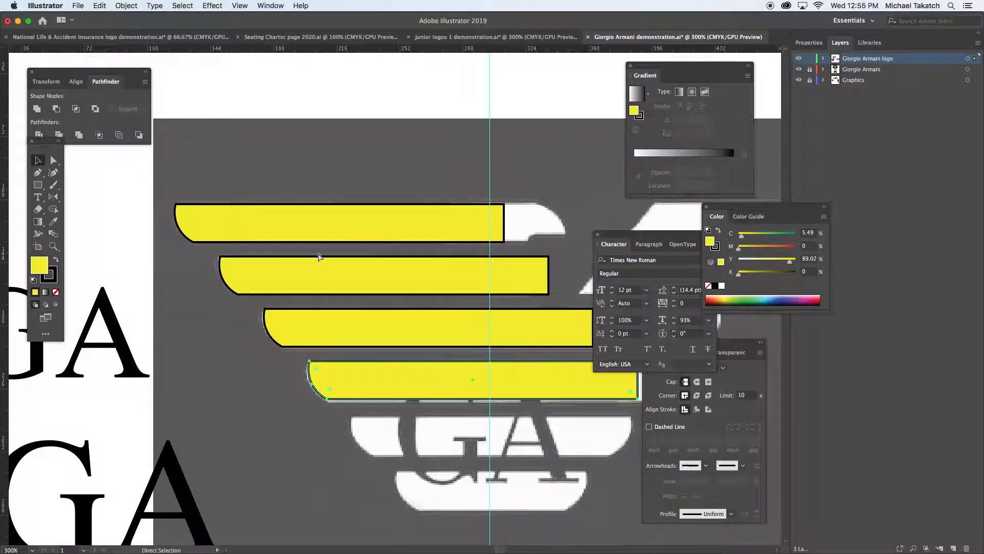
pyautogui.press('super+d')
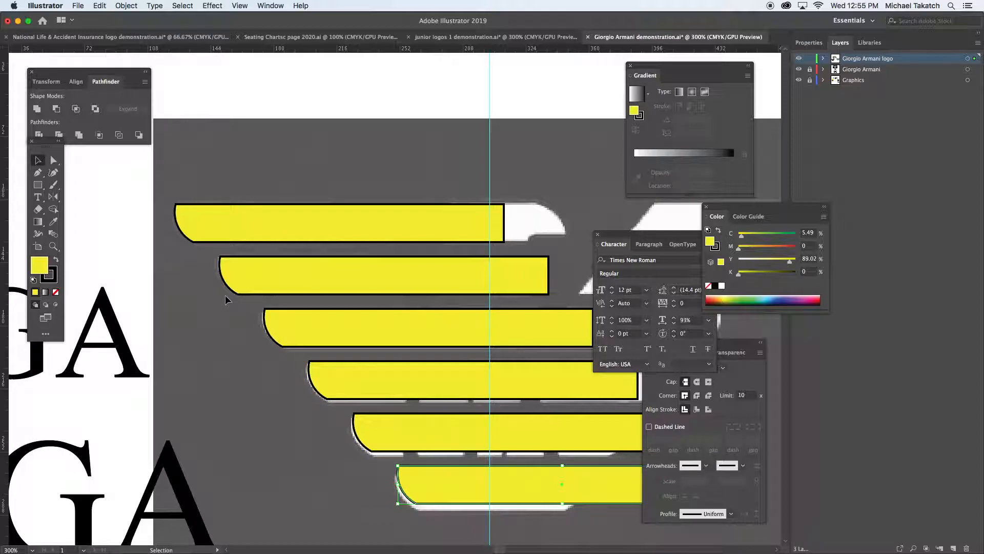
pyautogui.moveTo(210, 279); pyautogui.dragTo(387, 433)
pyautogui.press('Delete')
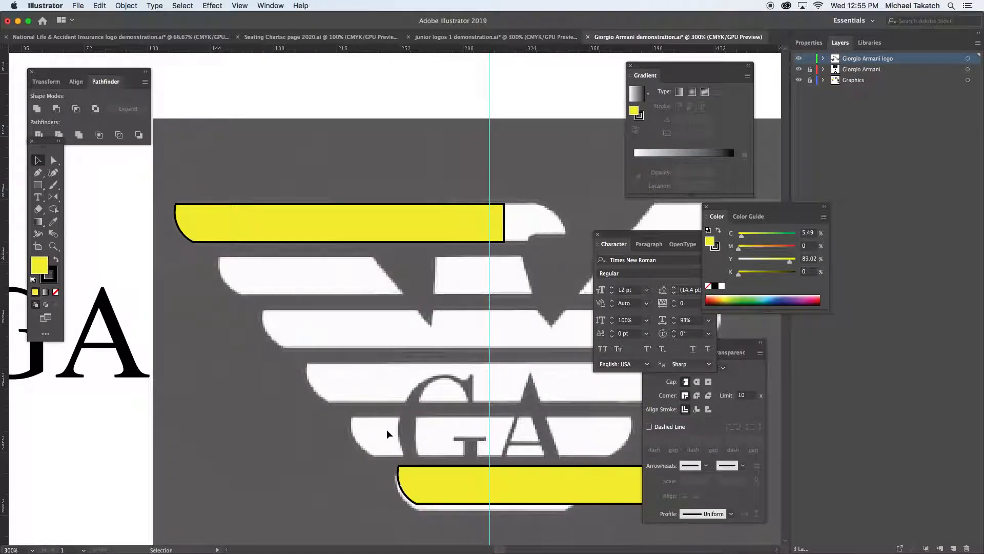
pyautogui.press('a')
pyautogui.press('super+z')
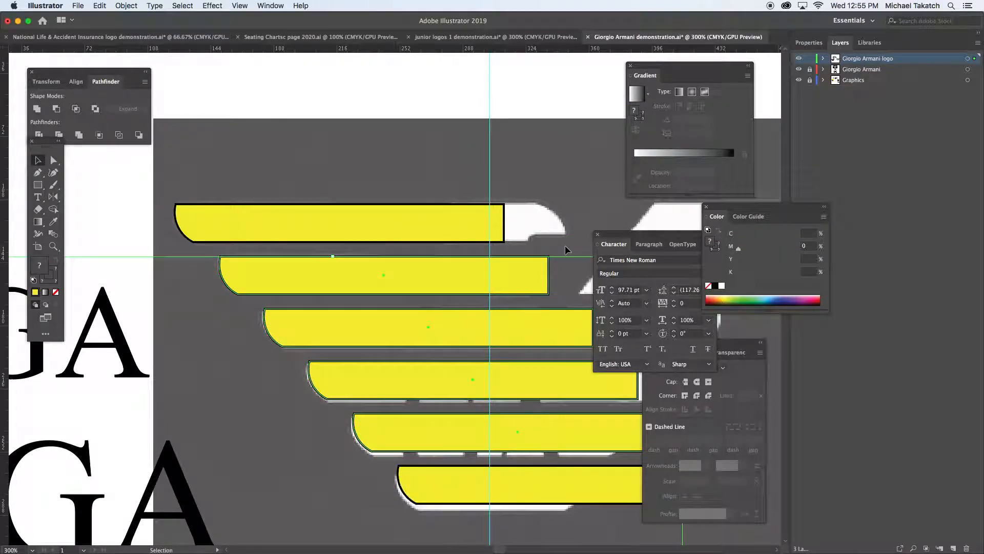
# - Delete the four middle yellow bars and make a blend between the top and bottom bars
pyautogui.moveTo(544, 264); pyautogui.dragTo(552, 433)
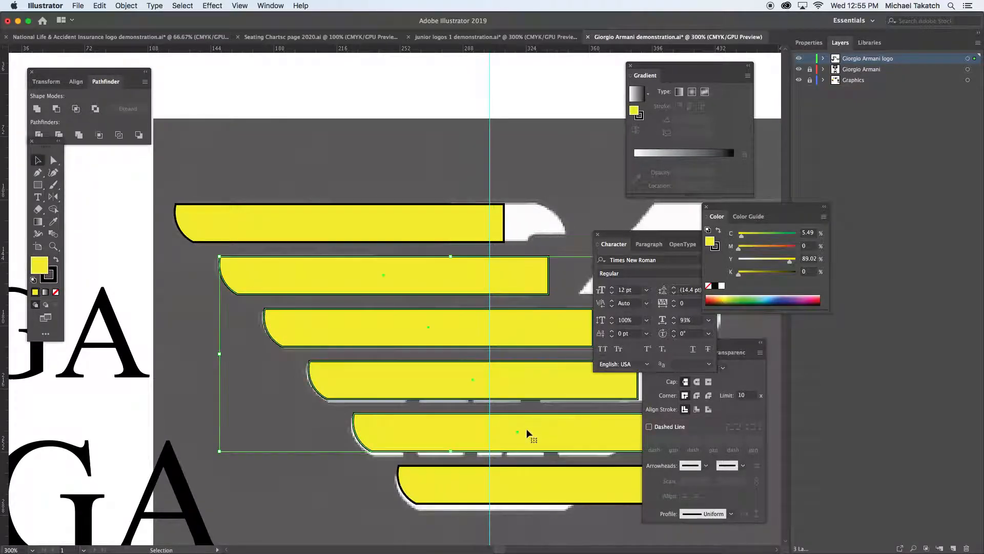
pyautogui.press('Delete')
pyautogui.click(461, 479)
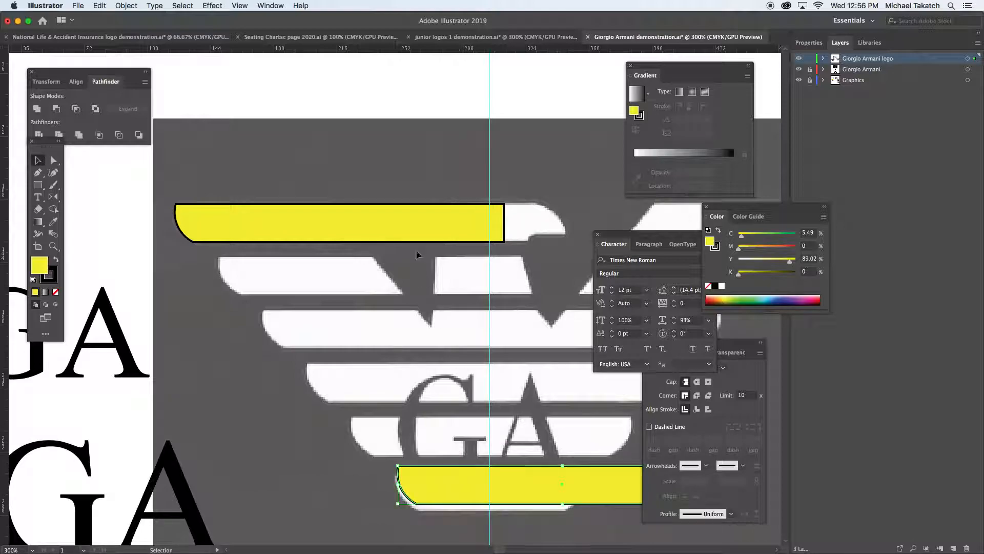
pyautogui.keyDown('shift'); pyautogui.click(402, 227); pyautogui.keyUp('shift')
pyautogui.click(126, 6)
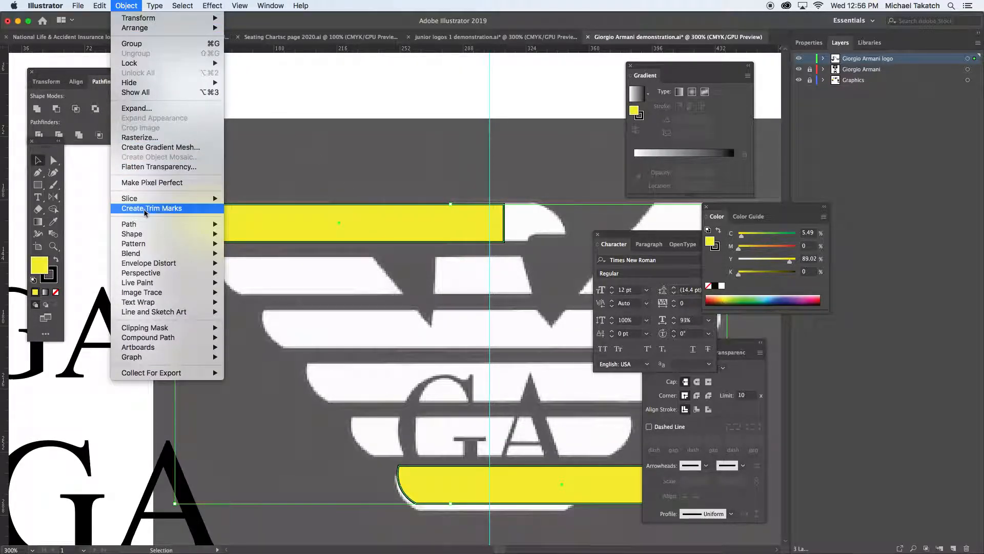
pyautogui.moveTo(154, 253)
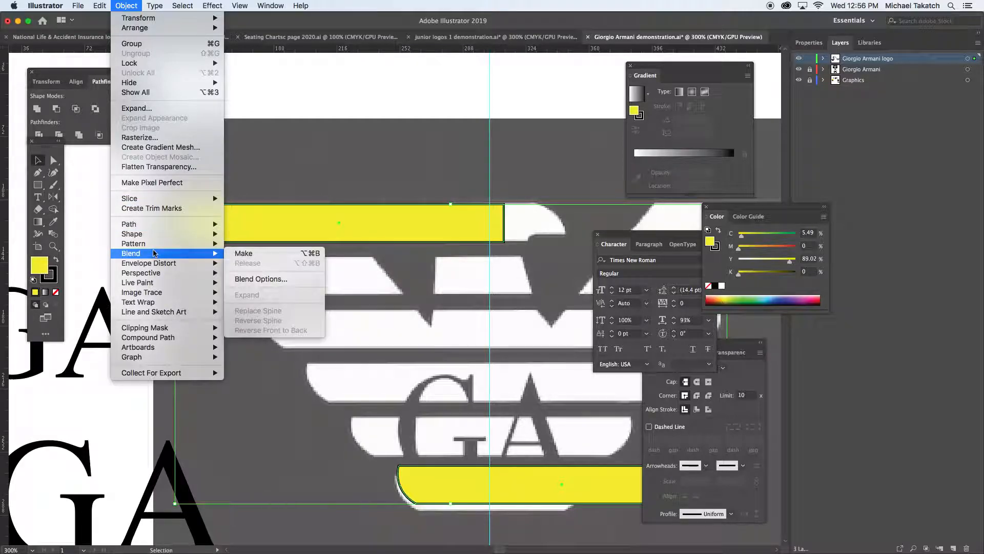
pyautogui.click(236, 255)
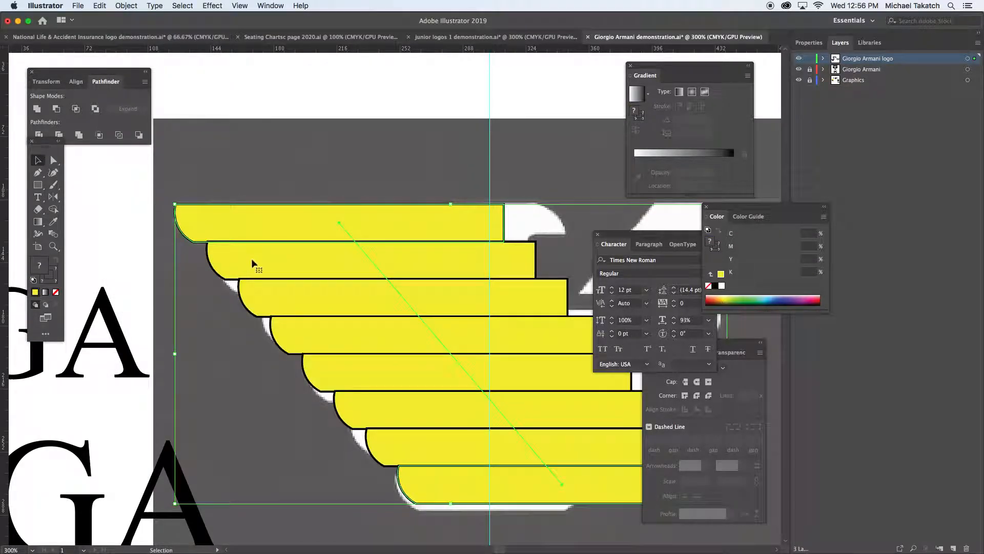
# - Set the blend spacing to Specified Steps with 4 steps, with the preview turned on
pyautogui.click(126, 6)
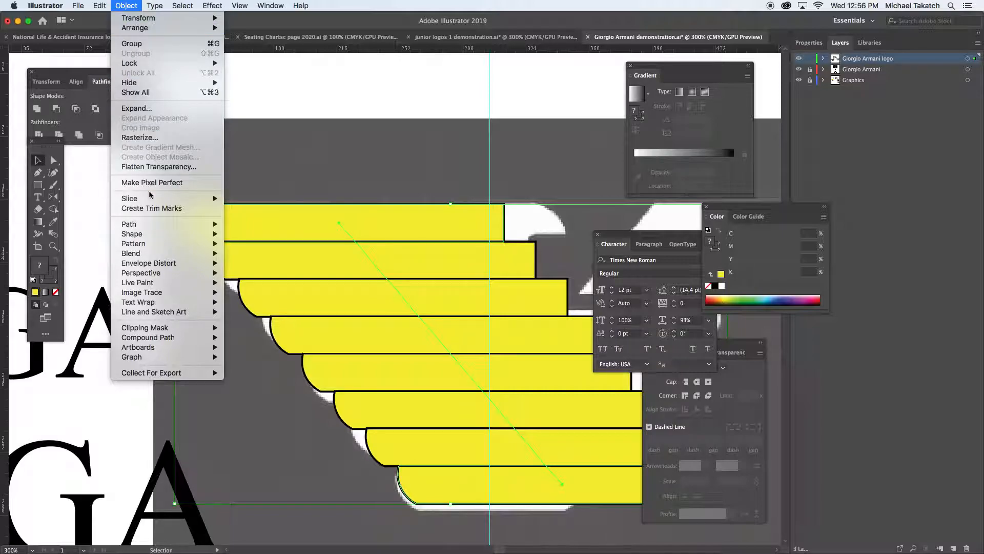
pyautogui.moveTo(154, 253)
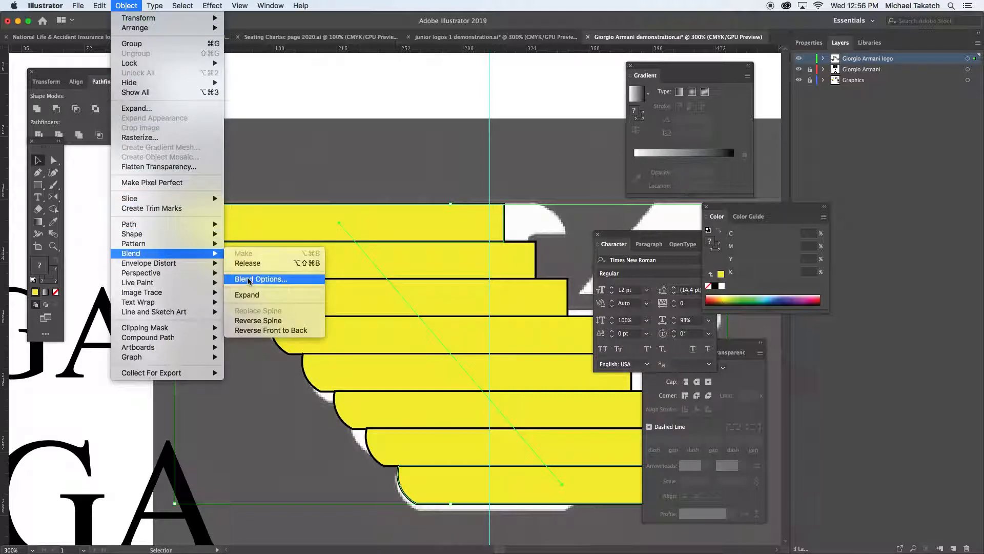
pyautogui.click(261, 279)
pyautogui.moveTo(456, 245); pyautogui.dragTo(414, 134)
pyautogui.click(379, 195)
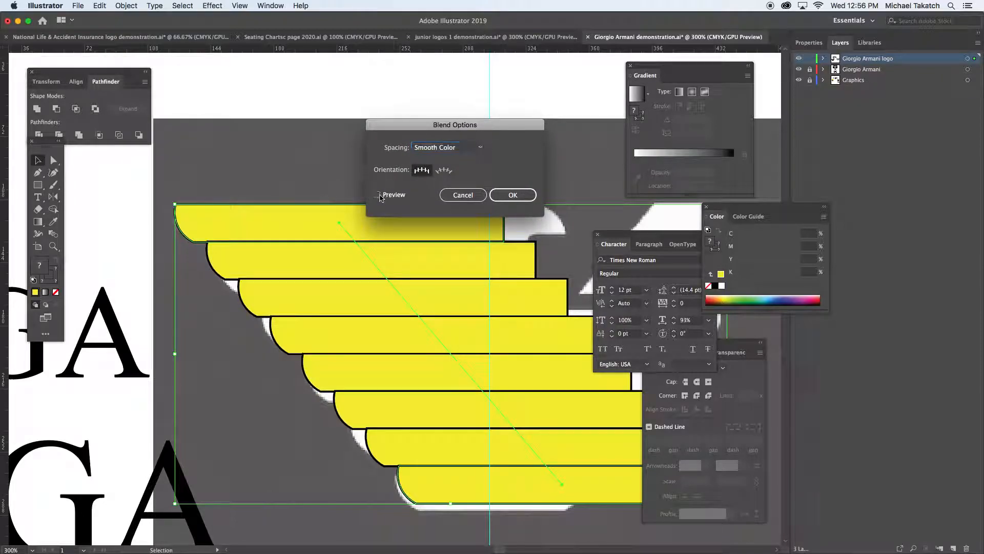
pyautogui.click(450, 148)
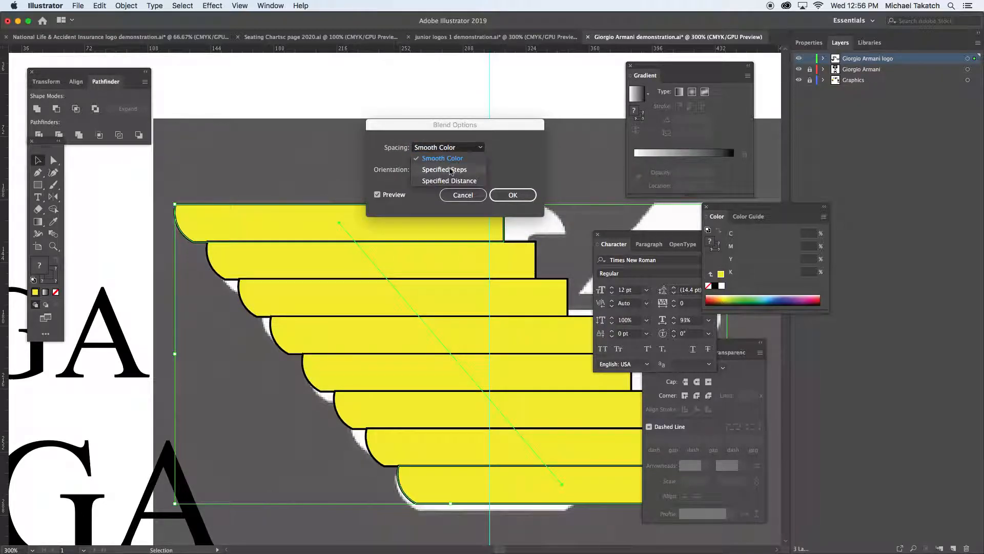
pyautogui.click(447, 158)
pyautogui.press('Down')
pyautogui.press('Down')
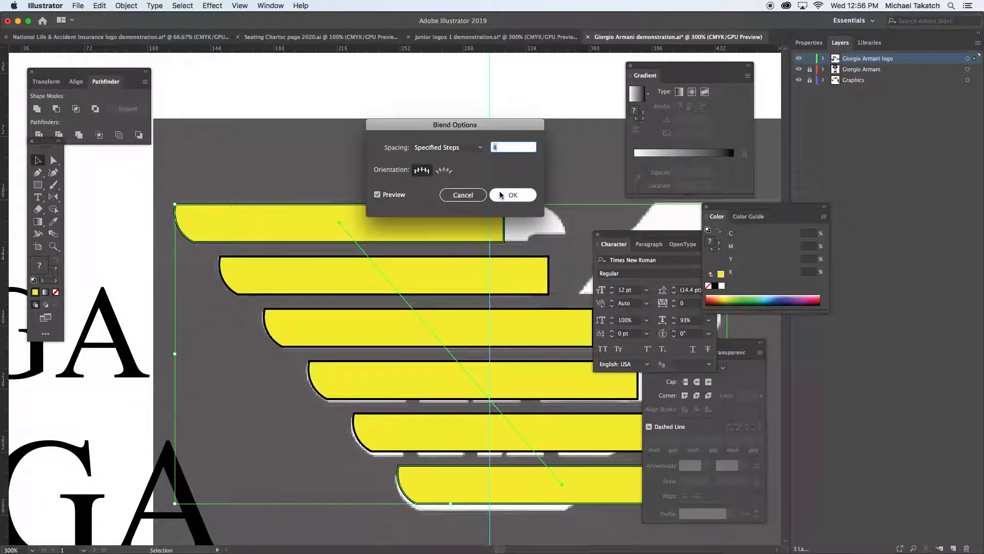
pyautogui.click(463, 195)
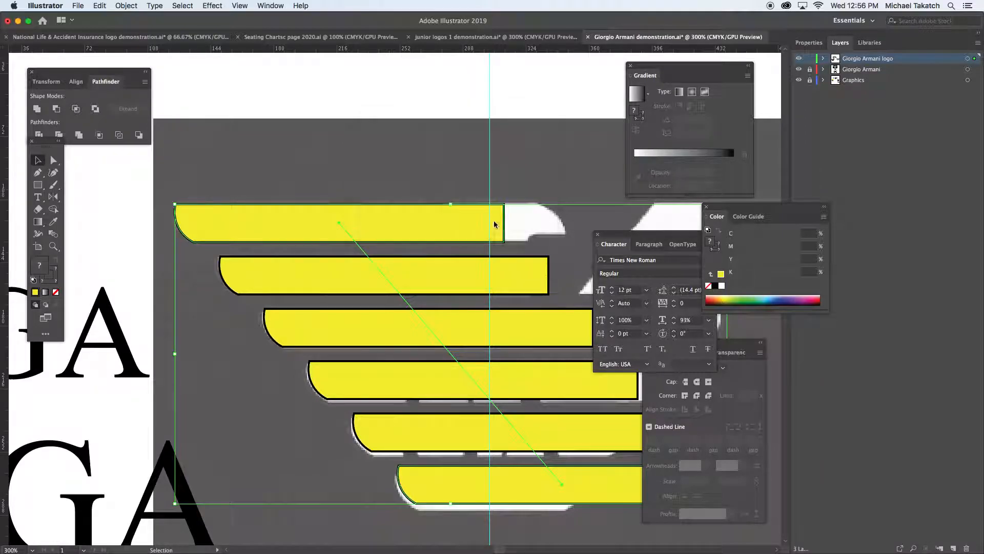
# - Nudge the whole blend down against the reference wing rows and move it back up
pyautogui.click(440, 513)
pyautogui.press('Down')
pyautogui.press('Down')
pyautogui.press('Down')
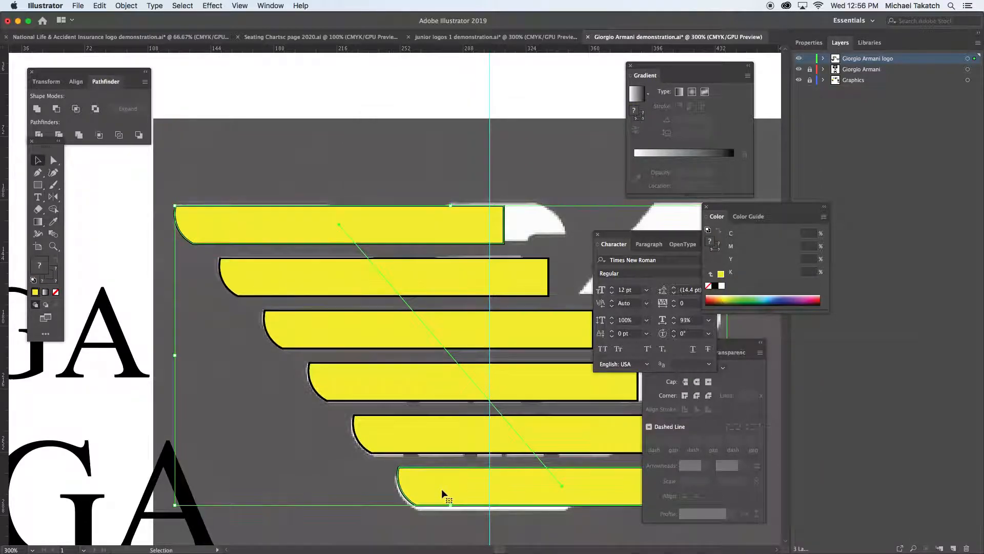
pyautogui.press('Up')
pyautogui.press('Up')
pyautogui.press('Up')
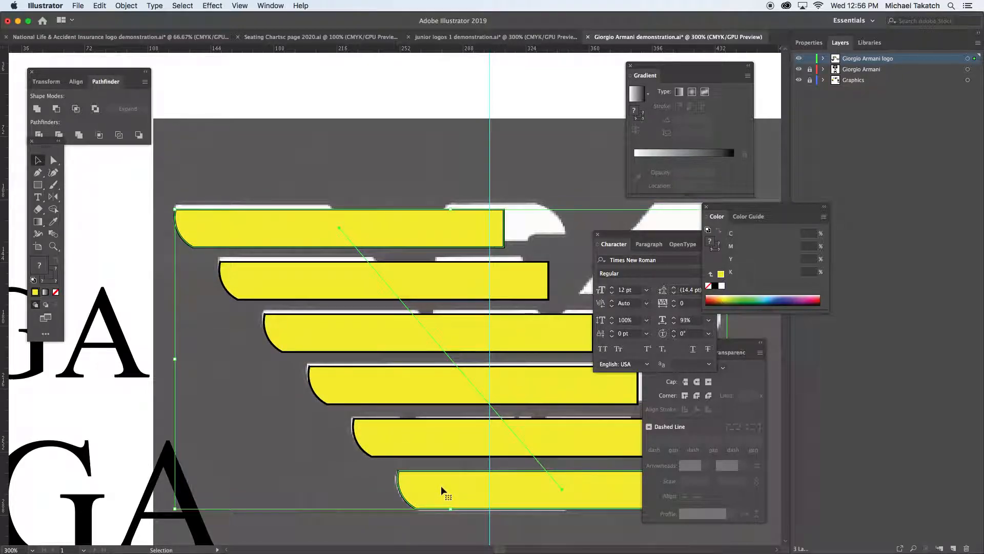
# - Isolate the blend, nudge only its bottom bar down onto the lowest reference row, and exit isolation mode
pyautogui.doubleClick(436, 482)
pyautogui.click(436, 484)
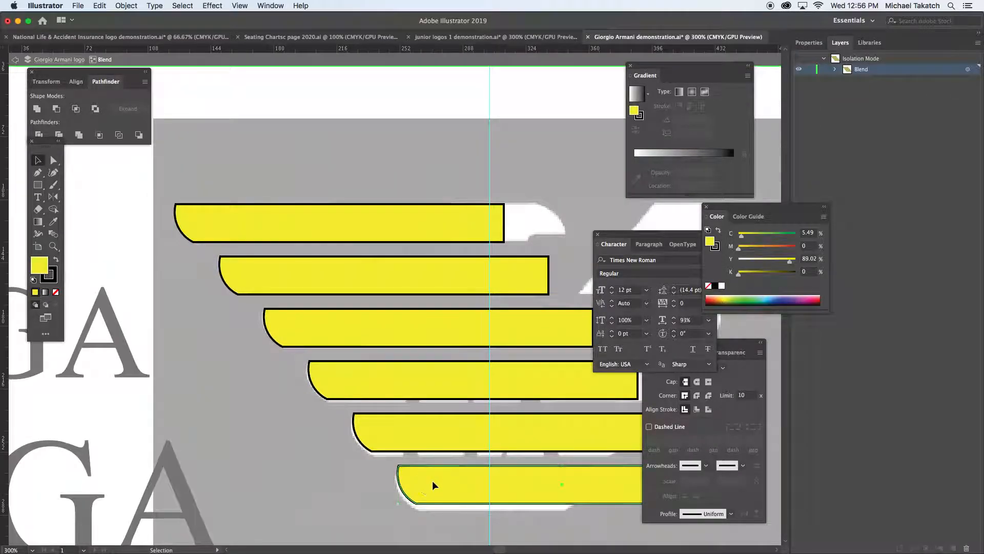
pyautogui.press('Down')
pyautogui.press('Down')
pyautogui.press('Down')
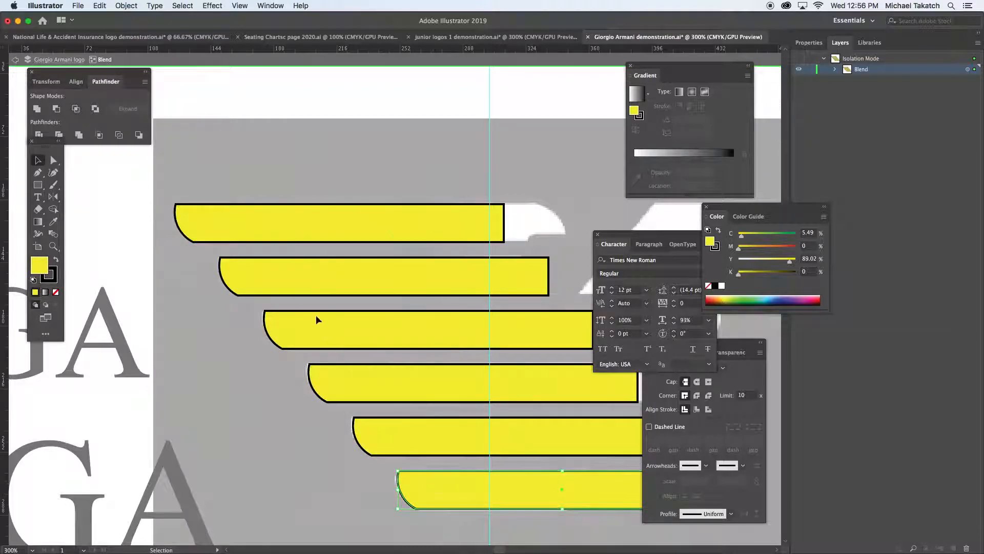
pyautogui.click(14, 61)
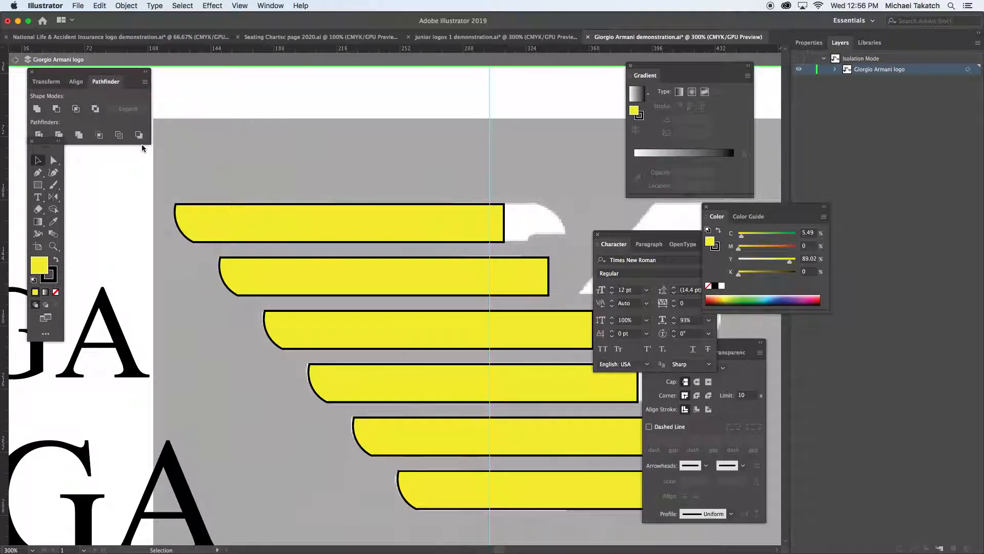
pyautogui.click(14, 61)
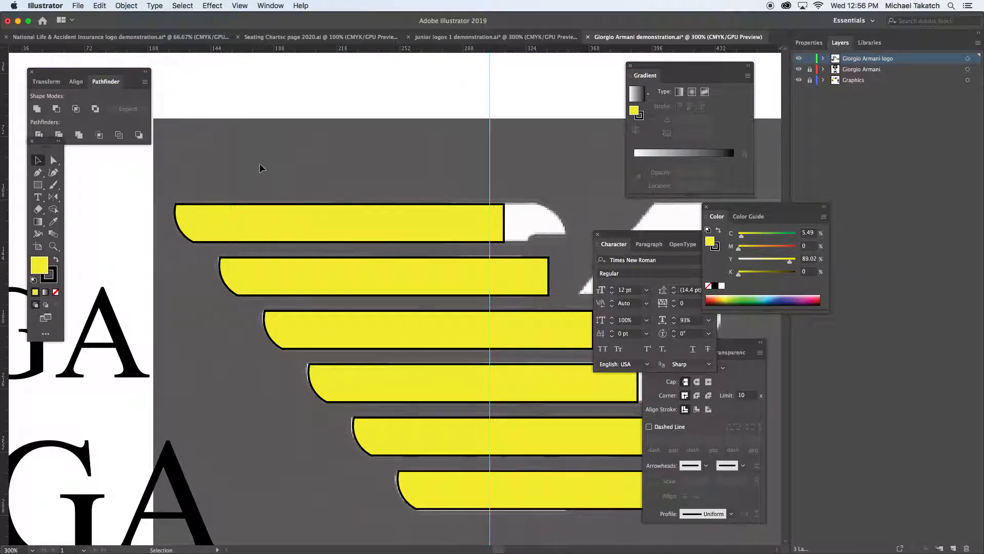
# - Undo the blend edits, the blend and the deletion of the middle bars, and deselect the six separate bars
pyautogui.press('super+z')
pyautogui.press('super+z')
pyautogui.press('super+z')
pyautogui.press('super+z')
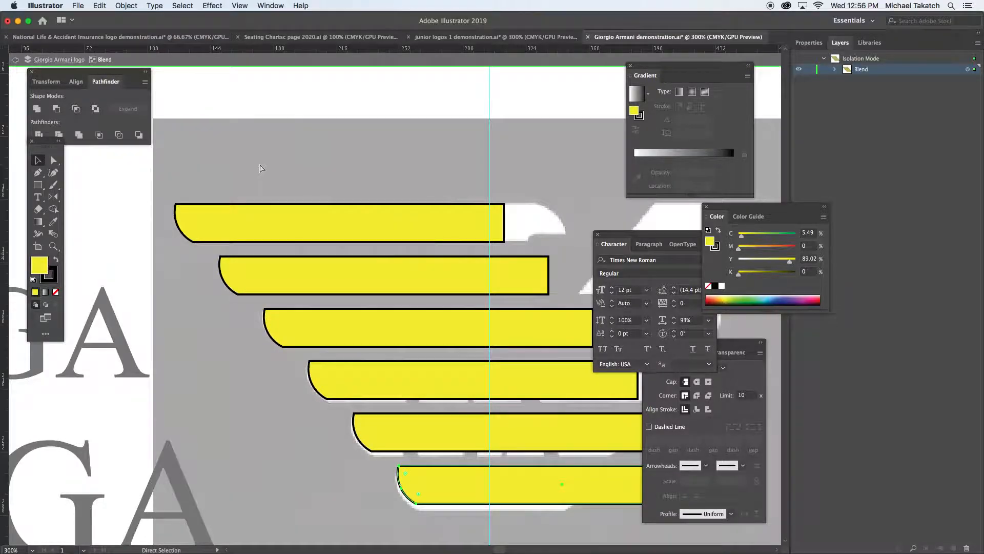
pyautogui.press('super+z')
pyautogui.press('super+z')
pyautogui.press('super+z')
pyautogui.press('super+z')
pyautogui.press('super+z')
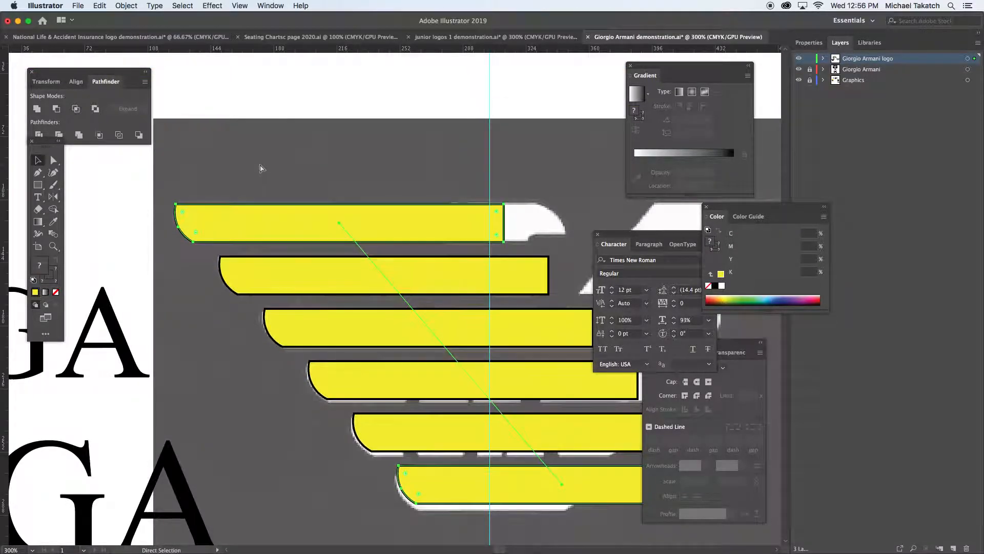
pyautogui.press('super+z')
pyautogui.press('super+z')
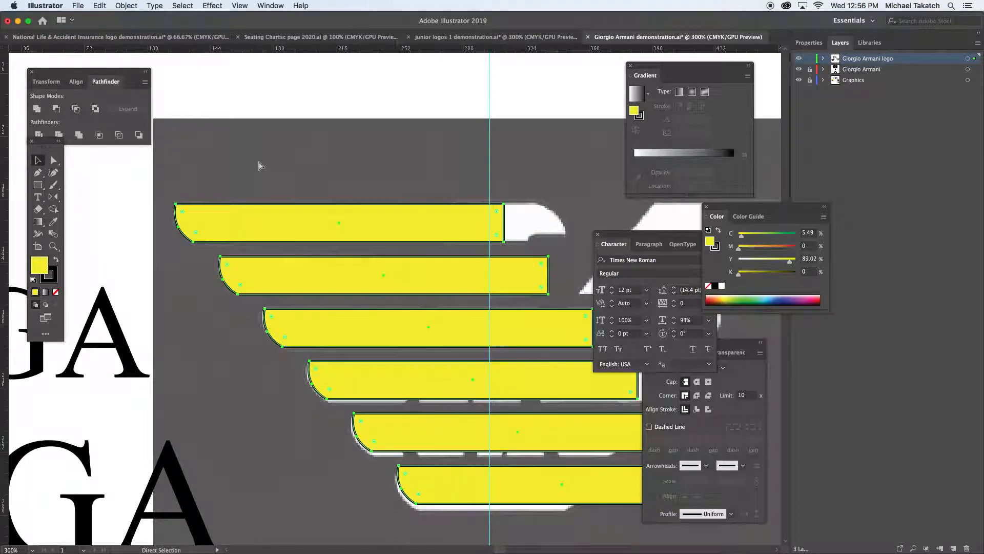
pyautogui.press('super+z')
pyautogui.click(255, 144)
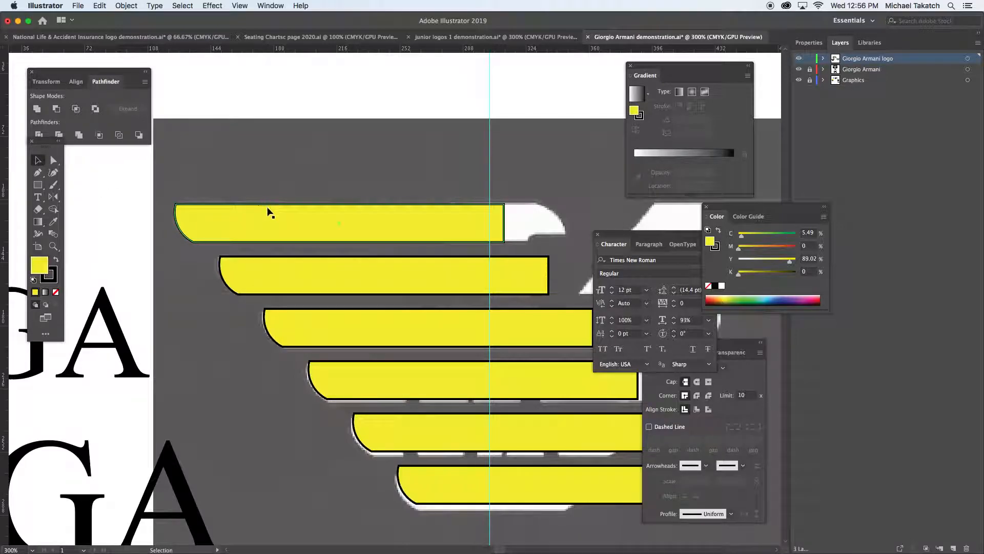
# - Draw a tall rectangle from the centre guide over the right ends of all six bars and fill it dark red
pyautogui.press('super+minus')
pyautogui.moveTo(404, 265); pyautogui.dragTo(302, 238)
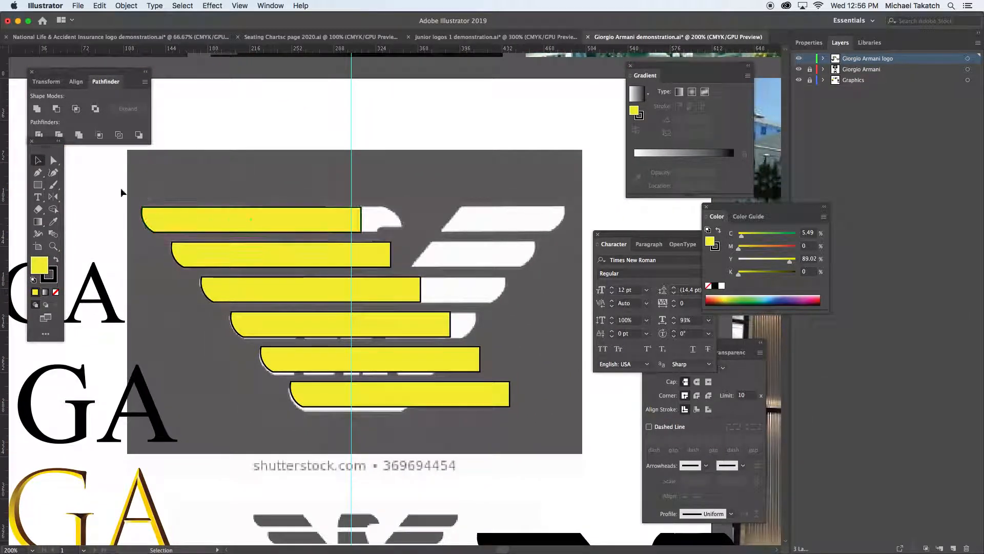
pyautogui.click(37, 184)
pyautogui.moveTo(351, 142); pyautogui.dragTo(528, 447)
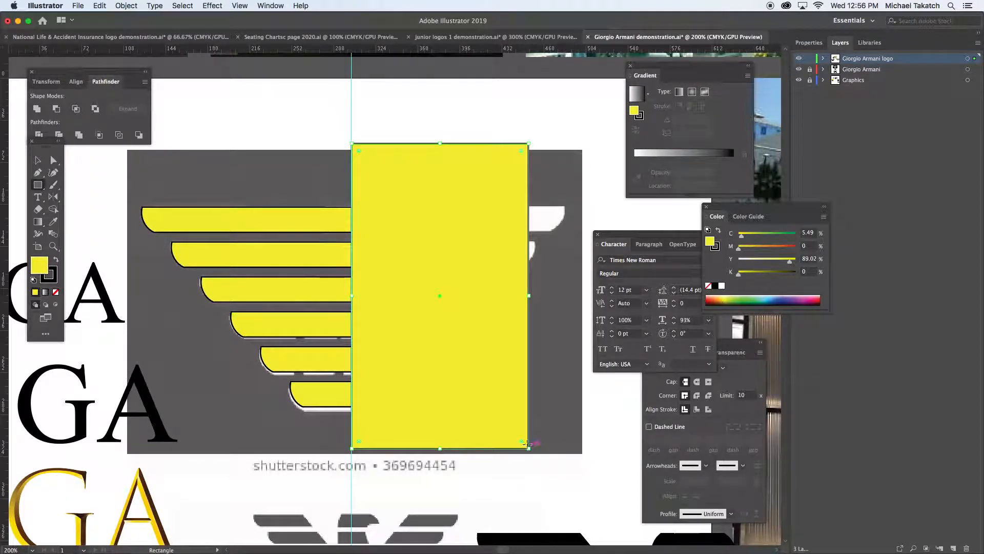
pyautogui.click(711, 301)
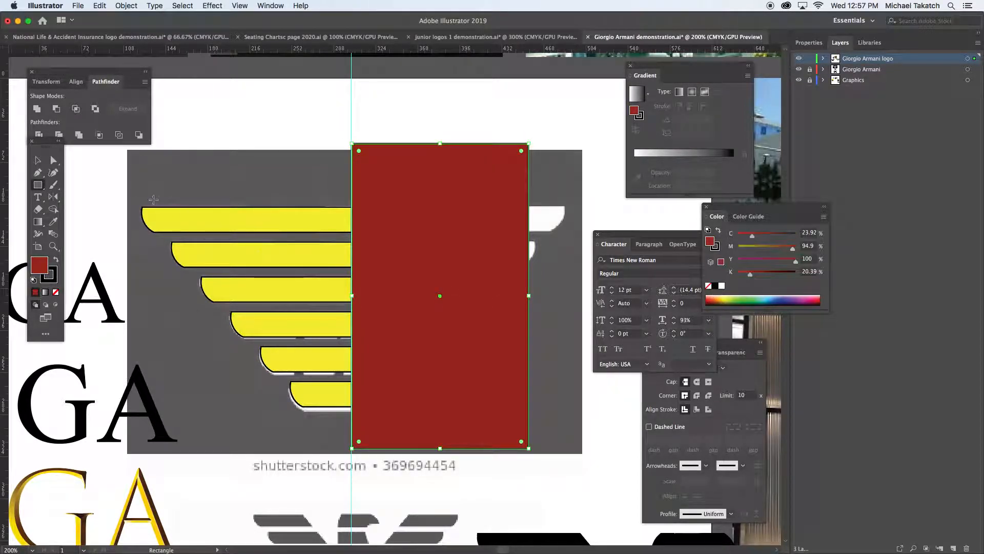
# - Try to subtract the red rectangle from the six separate bars with Minus Front, and undo the operation
pyautogui.click(37, 161)
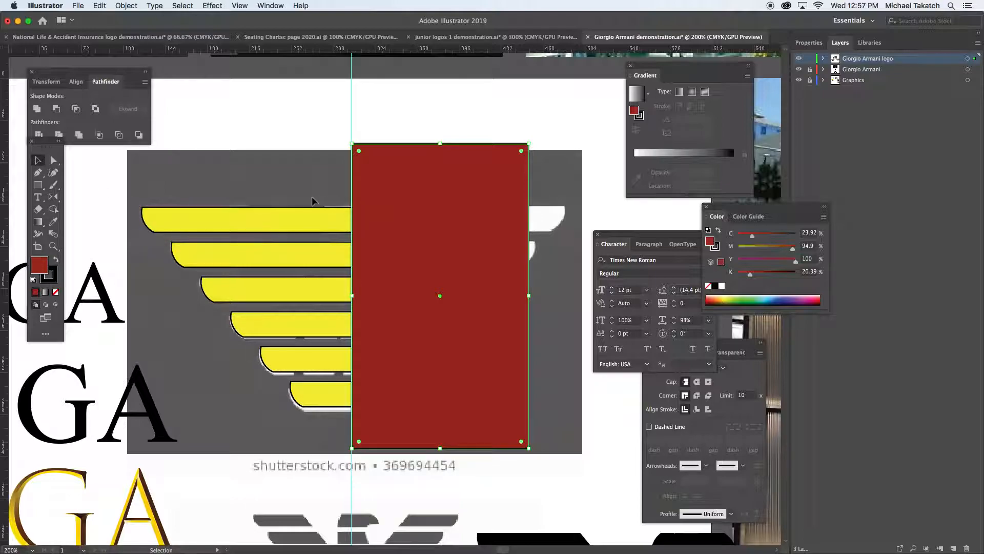
pyautogui.moveTo(312, 199); pyautogui.dragTo(392, 412)
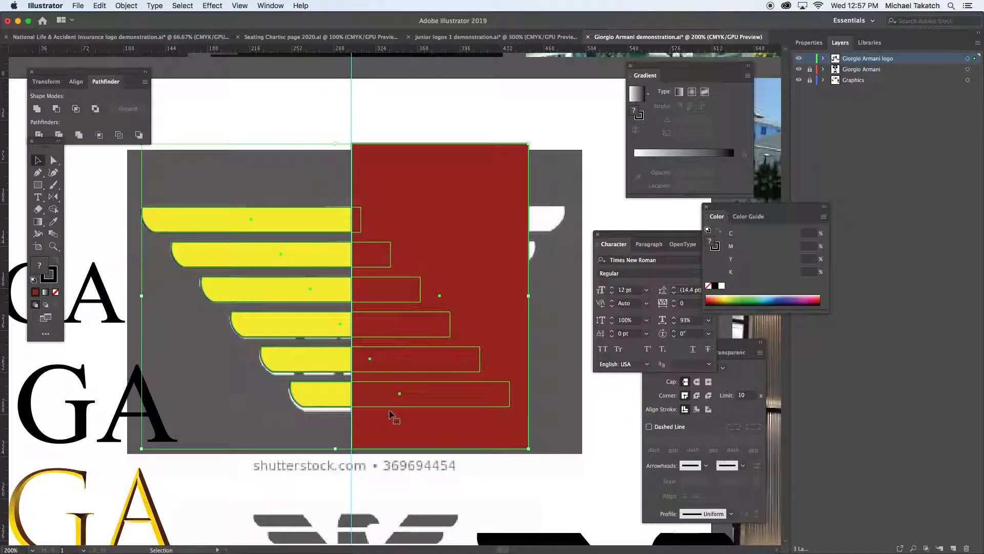
pyautogui.click(54, 108)
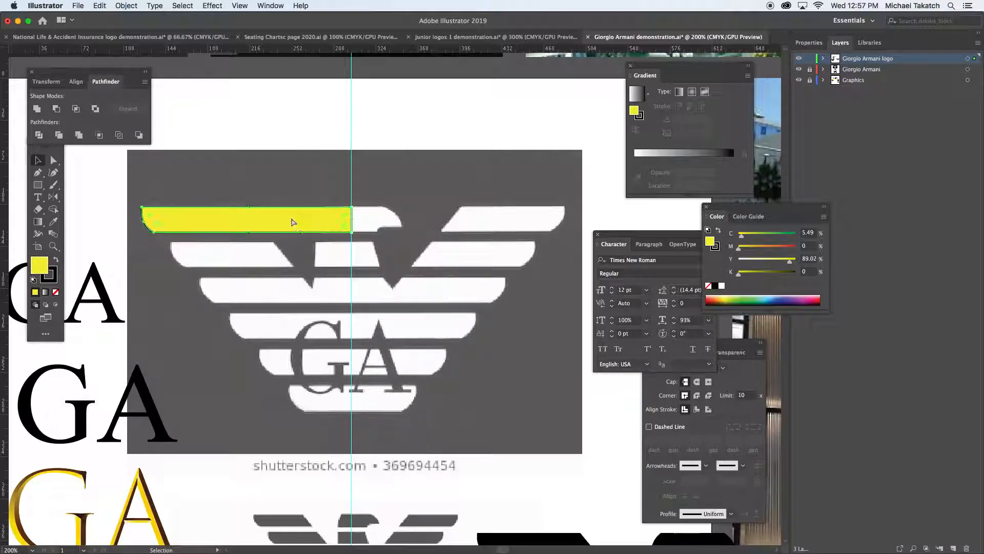
pyautogui.press('super+z')
# - Select the six yellow bars without the rectangle and combine them into a compound path
pyautogui.click(276, 129)
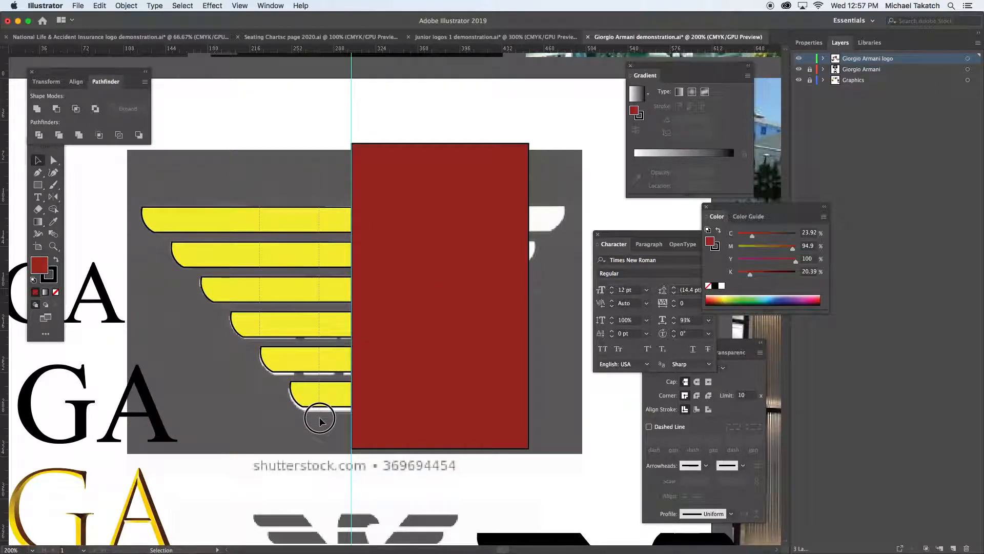
pyautogui.moveTo(319, 417); pyautogui.dragTo(319, 418)
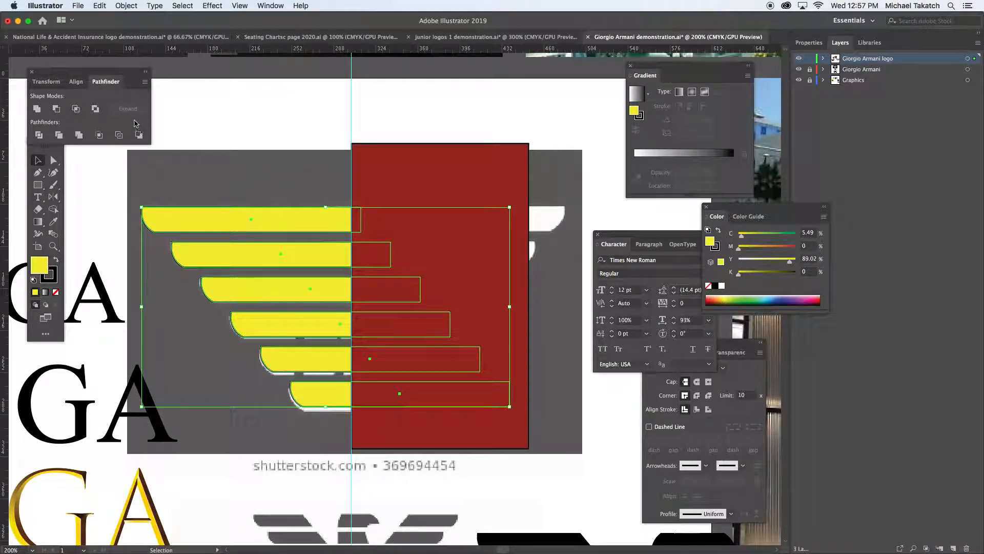
pyautogui.click(128, 6)
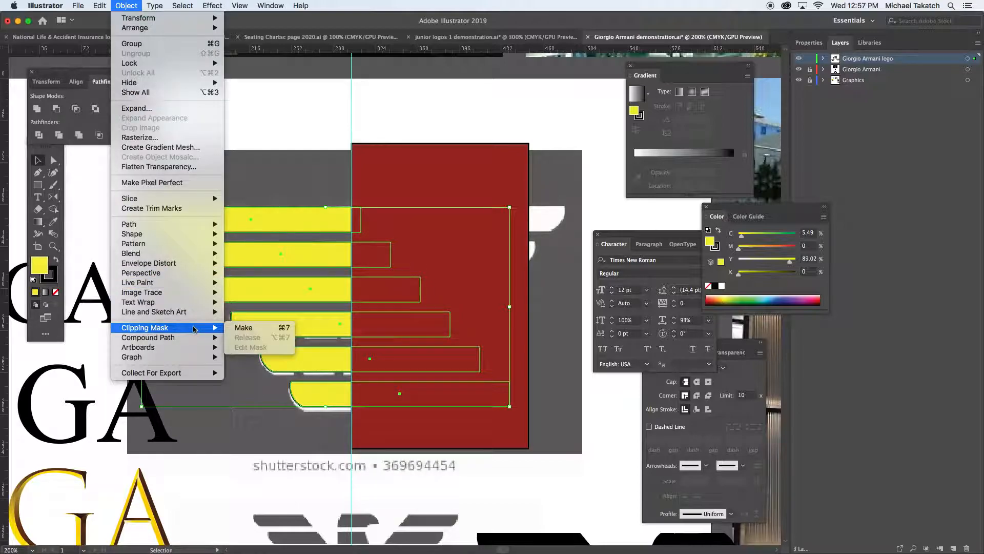
pyautogui.moveTo(190, 338)
pyautogui.click(244, 337)
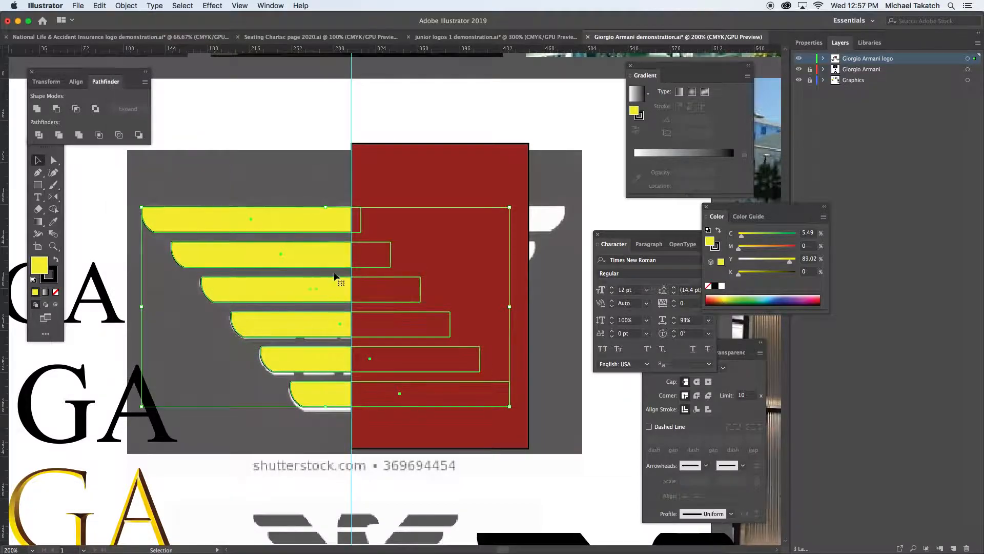
# - Cut the compound bars at the centre guide by subtracting the red rectangle, and undo back to before its red fill
pyautogui.keyDown('shift'); pyautogui.click(388, 177); pyautogui.keyUp('shift')
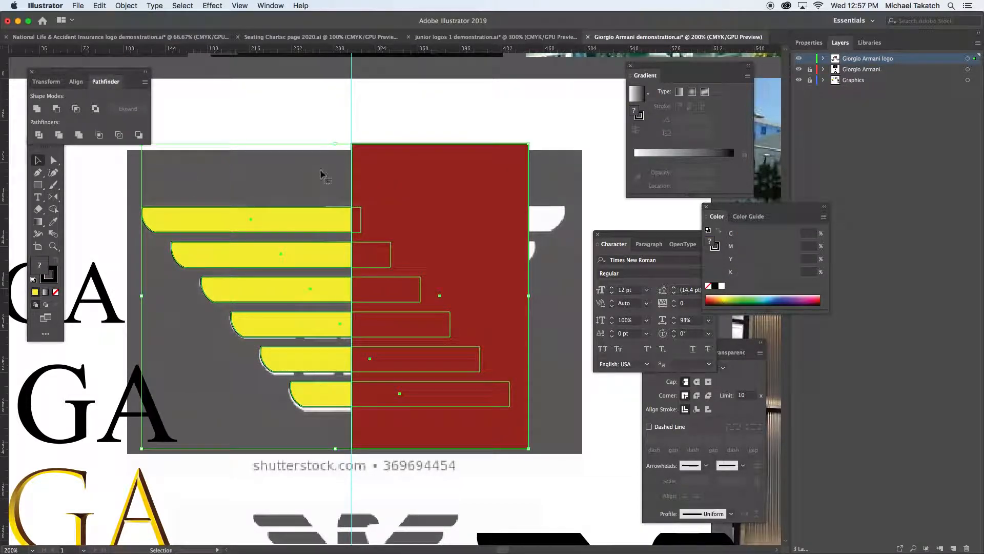
pyautogui.click(57, 109)
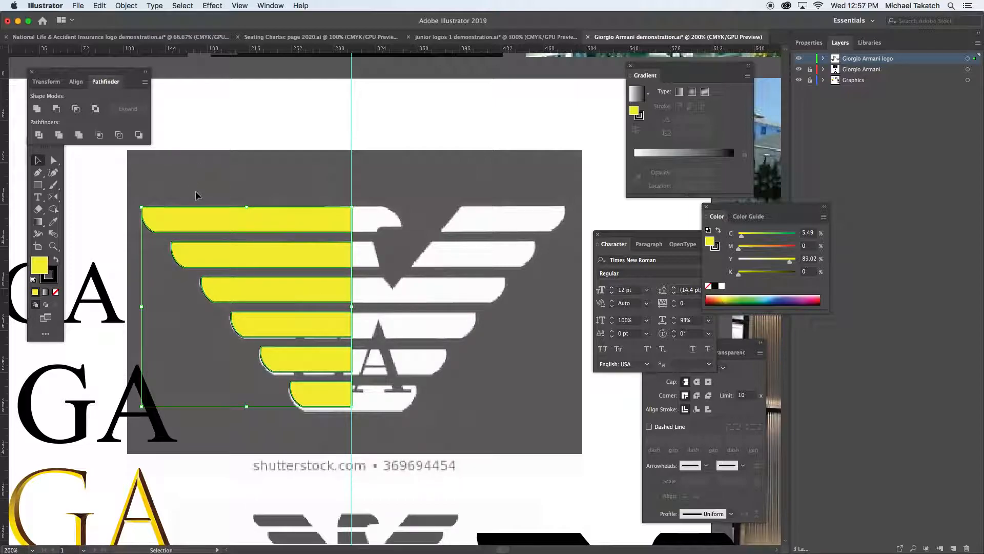
pyautogui.press('super+z')
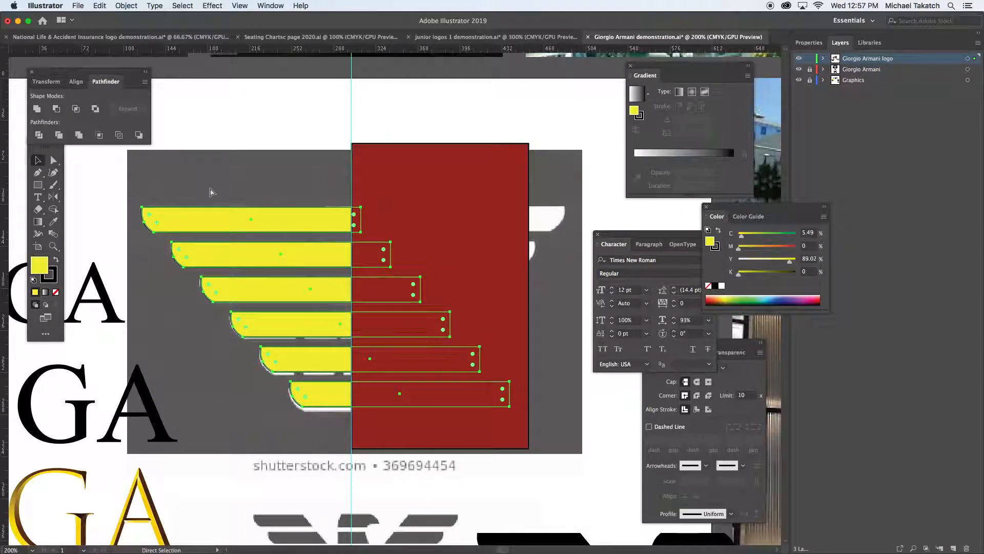
pyautogui.press('super+z')
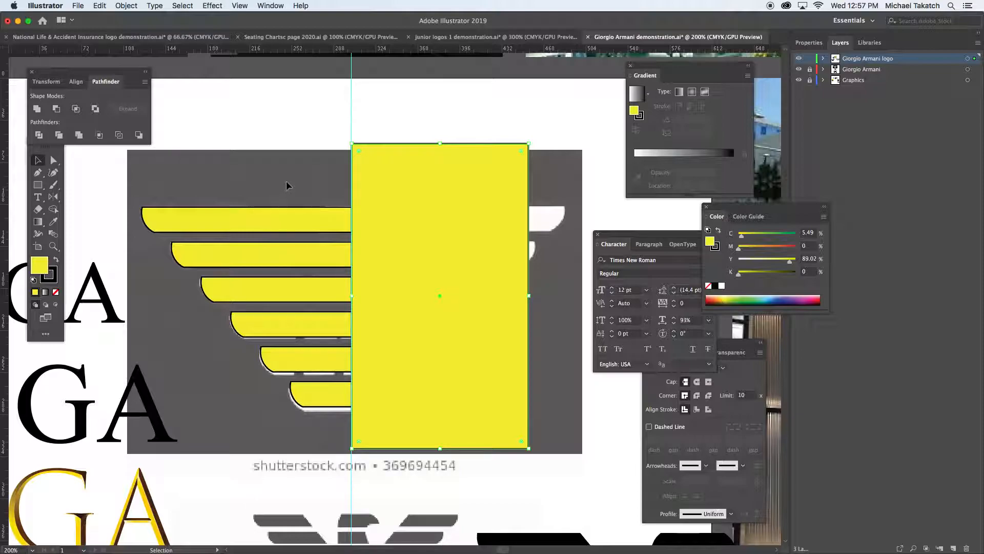
# - Fill the rectangle blue and use Shape Builder to delete it together with the ends of all six bars beyond the centre guide
pyautogui.click(771, 296)
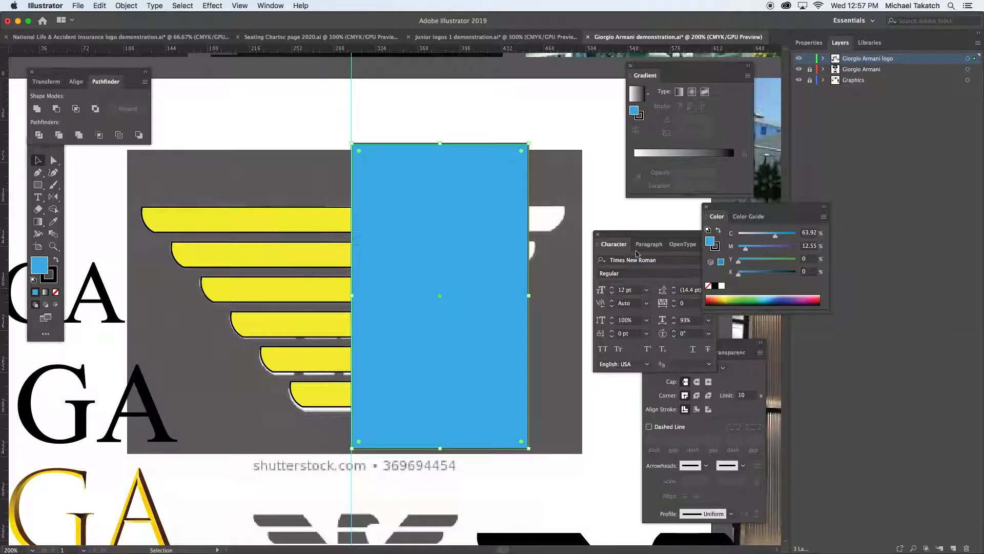
pyautogui.moveTo(307, 163); pyautogui.dragTo(406, 429)
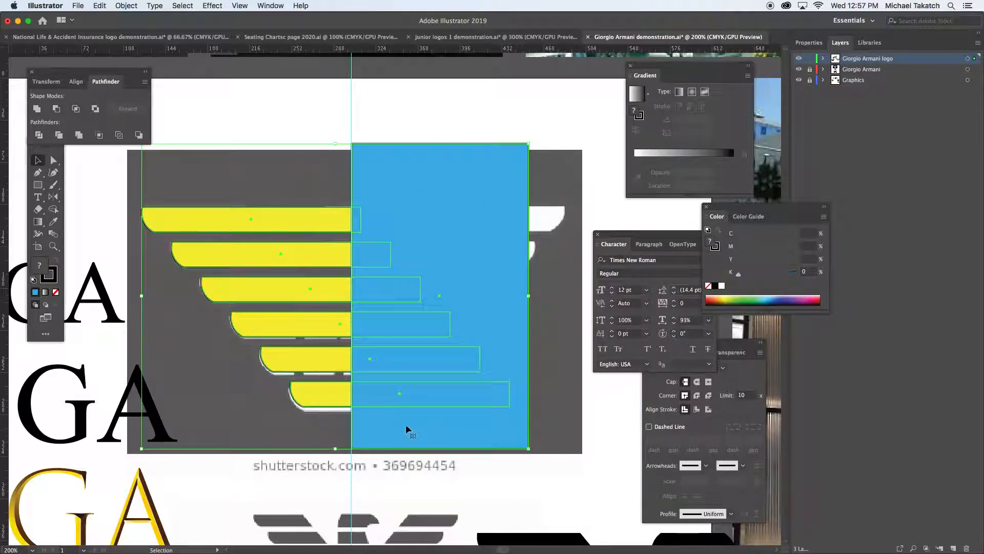
pyautogui.click(52, 209)
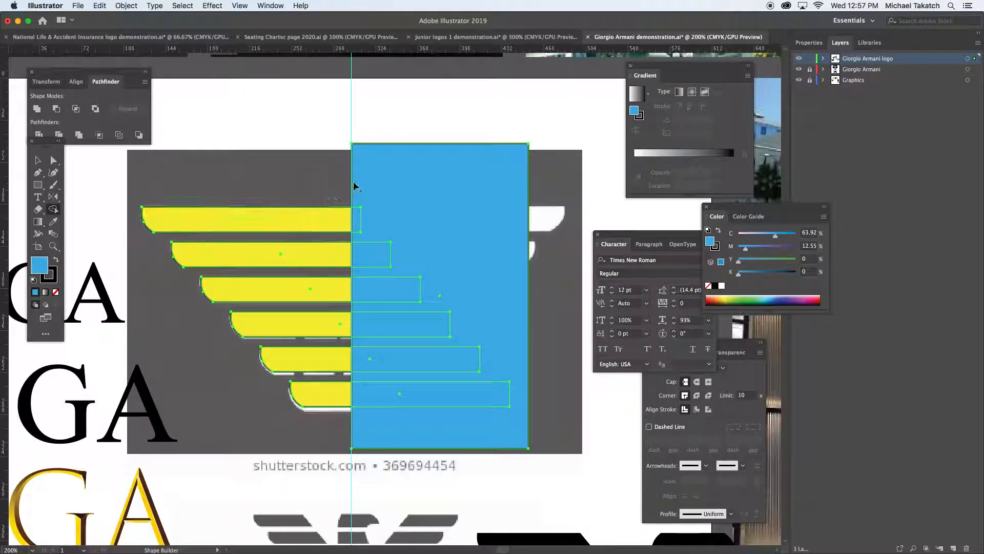
pyautogui.moveTo(367, 179)
pyautogui.mouseDown()
pyautogui.moveTo(359, 235)
pyautogui.moveTo(372, 420)
pyautogui.mouseUp()
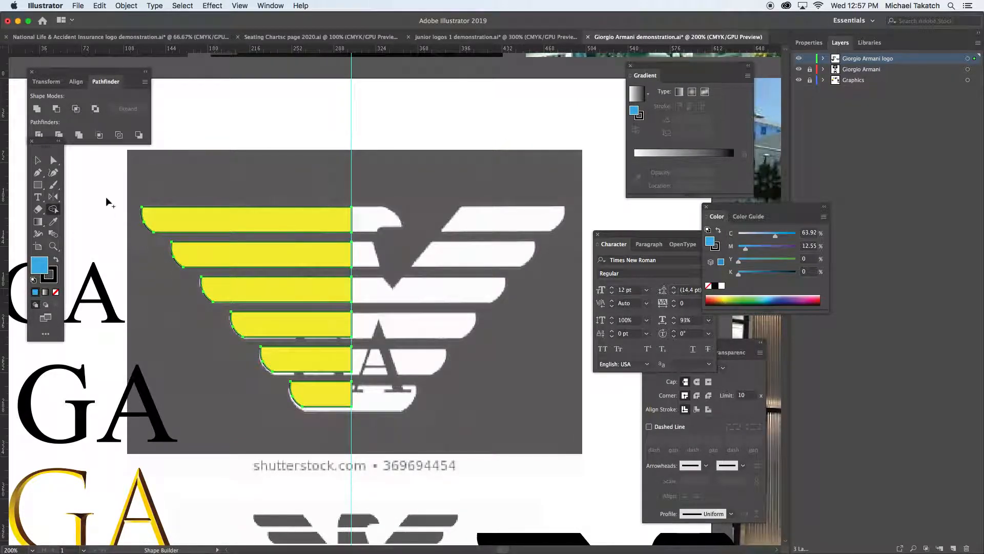
pyautogui.click(36, 160)
pyautogui.click(220, 116)
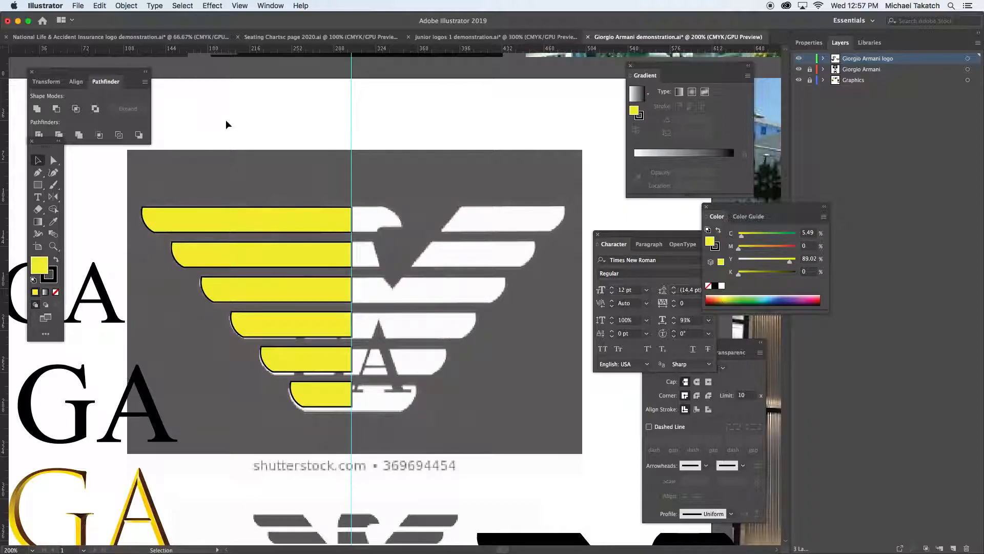
# - Select the six trimmed half bars and reflect a copy of them vertically across the centre guide
pyautogui.click(225, 228)
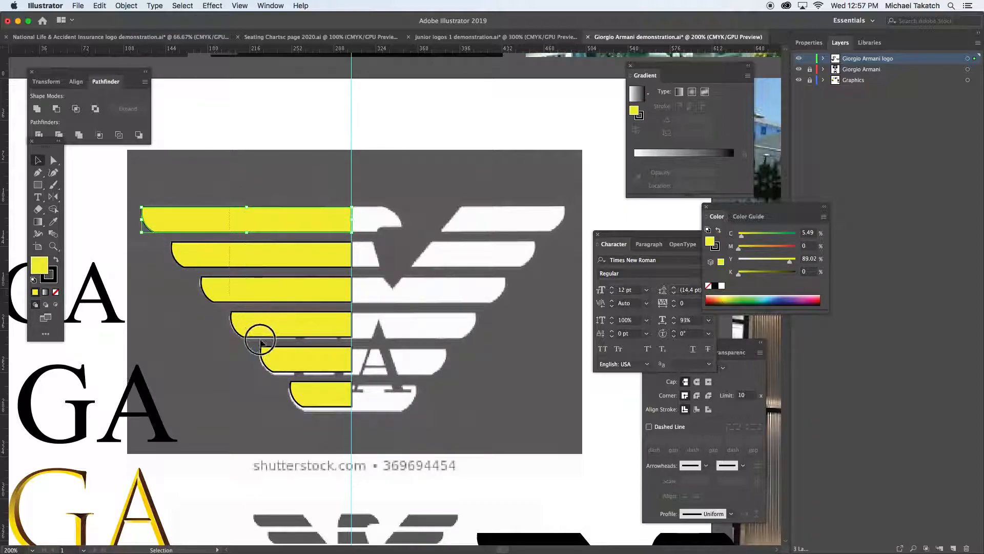
pyautogui.moveTo(318, 413); pyautogui.dragTo(321, 414)
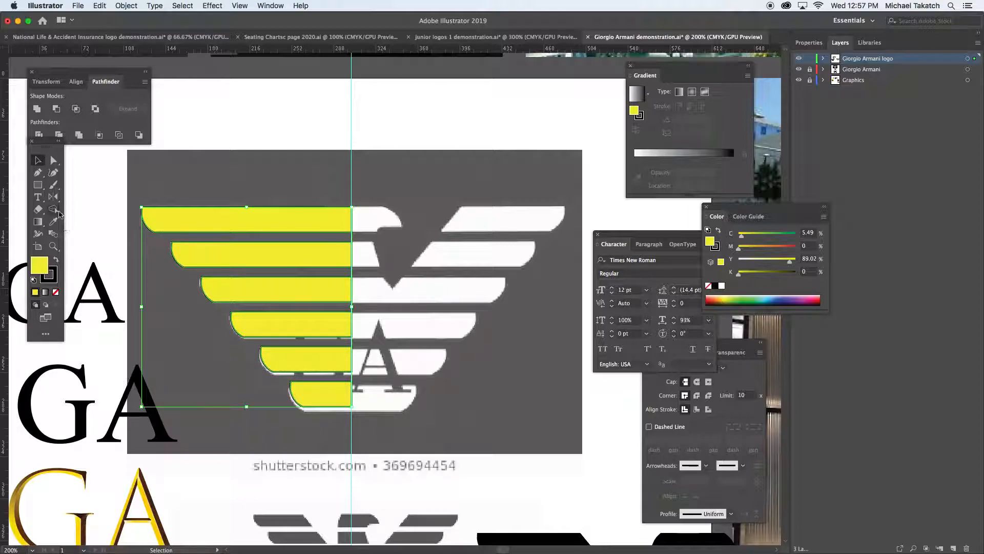
pyautogui.moveTo(56, 199); pyautogui.dragTo(92, 220)
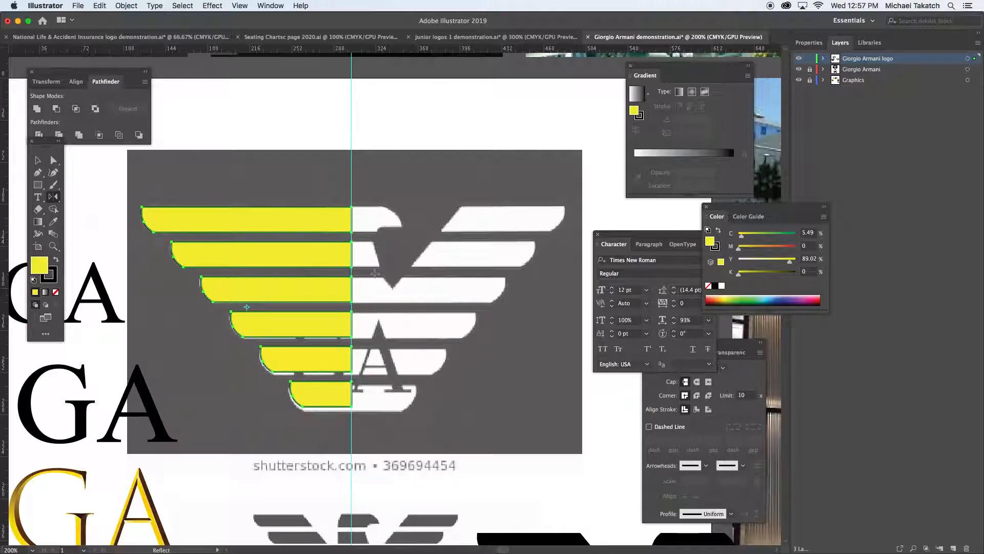
pyautogui.keyDown('alt'); pyautogui.click(352, 199); pyautogui.keyUp('alt')
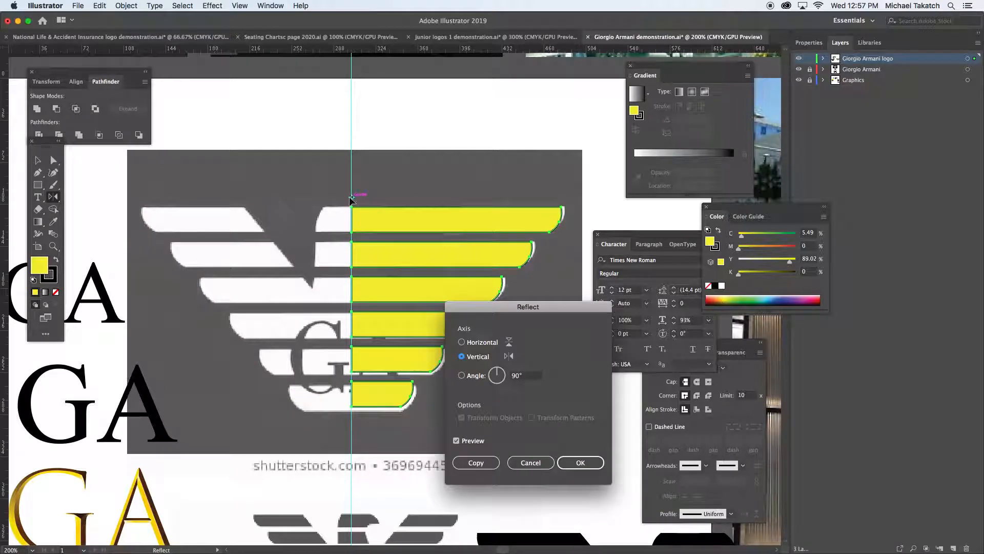
pyautogui.click(465, 463)
# - Unite the original and mirrored halves into six full-width bars and remove their fill
pyautogui.click(38, 160)
pyautogui.moveTo(416, 403); pyautogui.dragTo(425, 415)
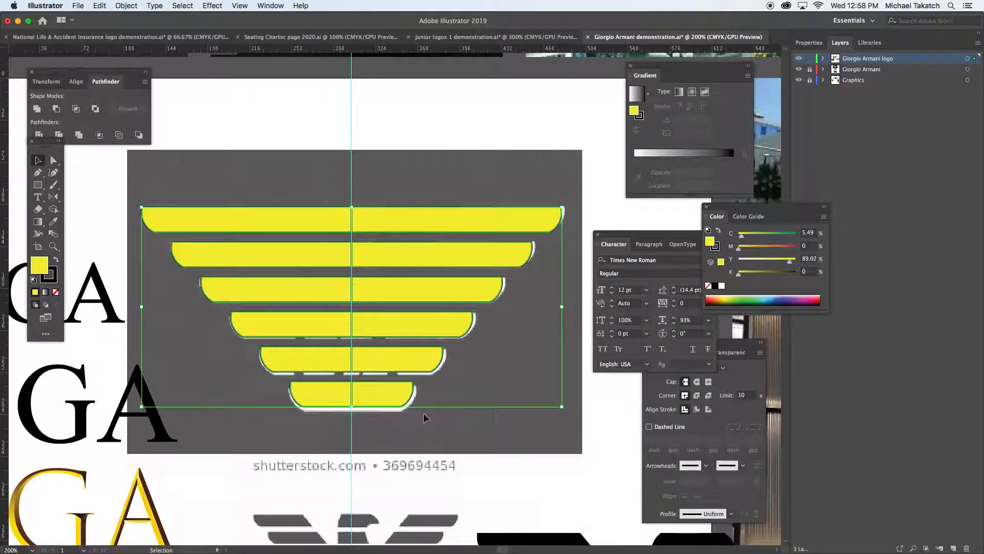
pyautogui.click(36, 109)
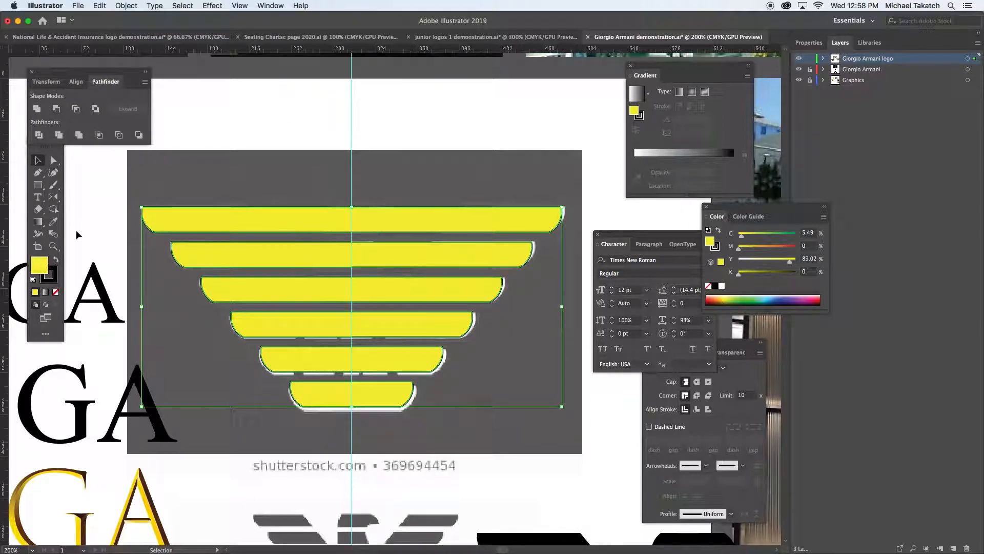
pyautogui.click(56, 293)
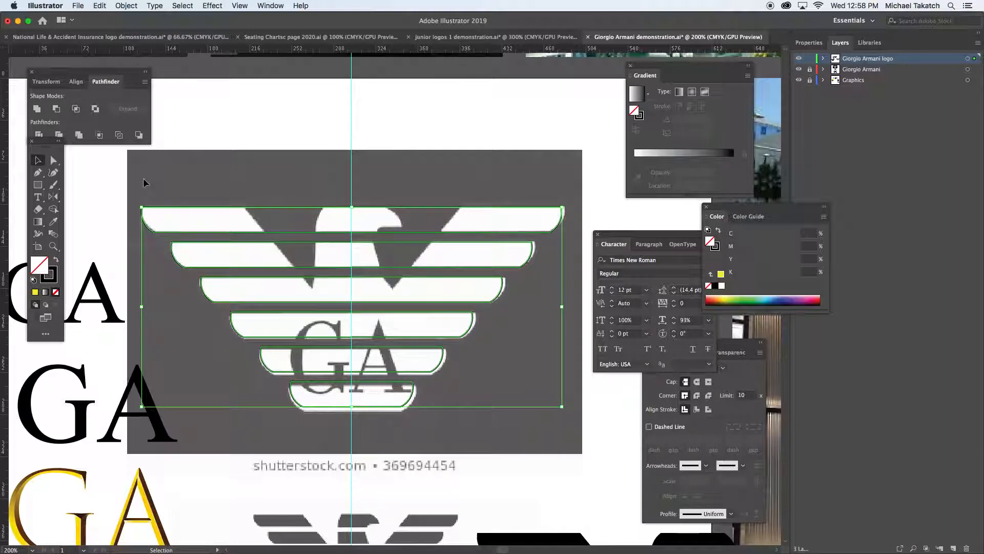
# - Trace the V-shaped notch on the left of the eagle's head and up along its neck with the Pen tool
pyautogui.click(39, 173)
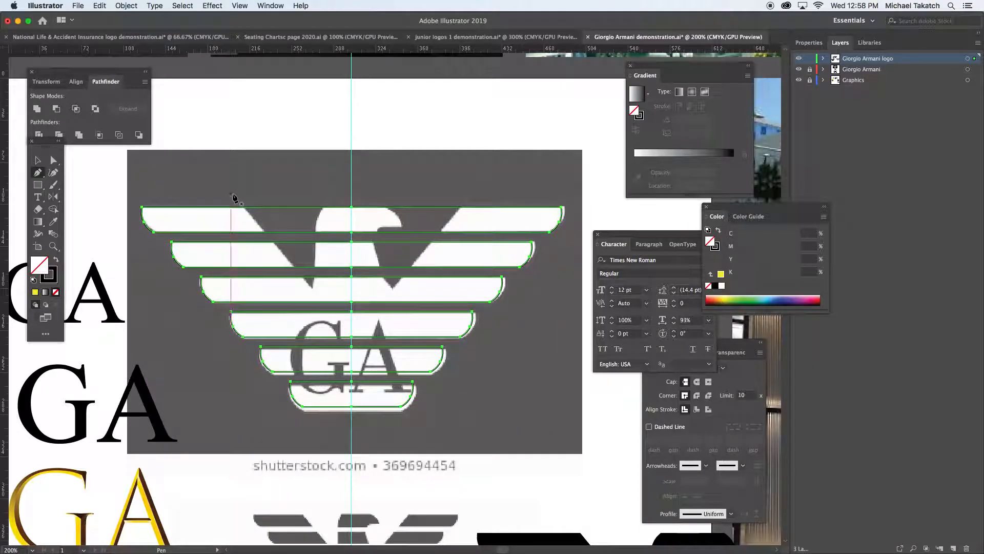
pyautogui.keyDown('super'); pyautogui.click(235, 197); pyautogui.keyUp('super')
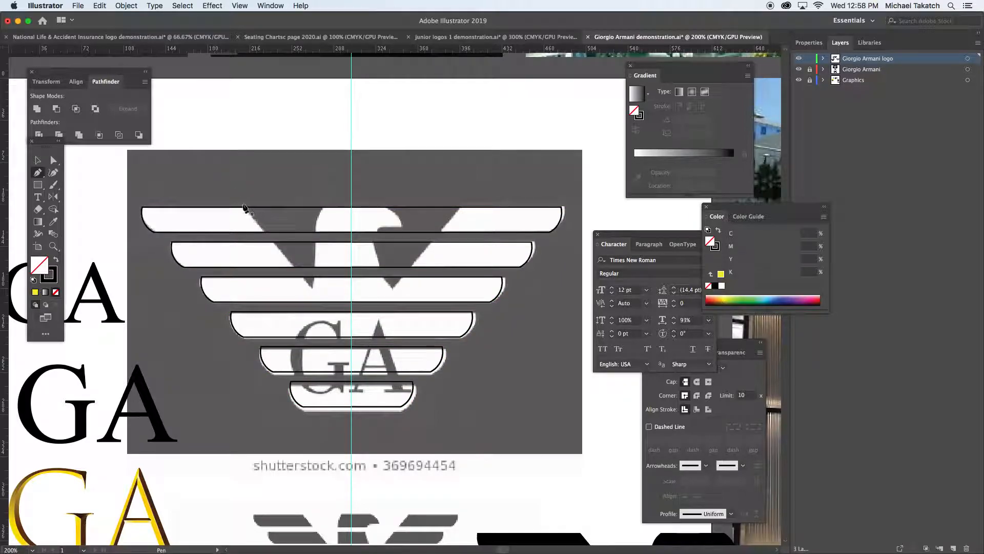
pyautogui.click(242, 204)
pyautogui.click(313, 290)
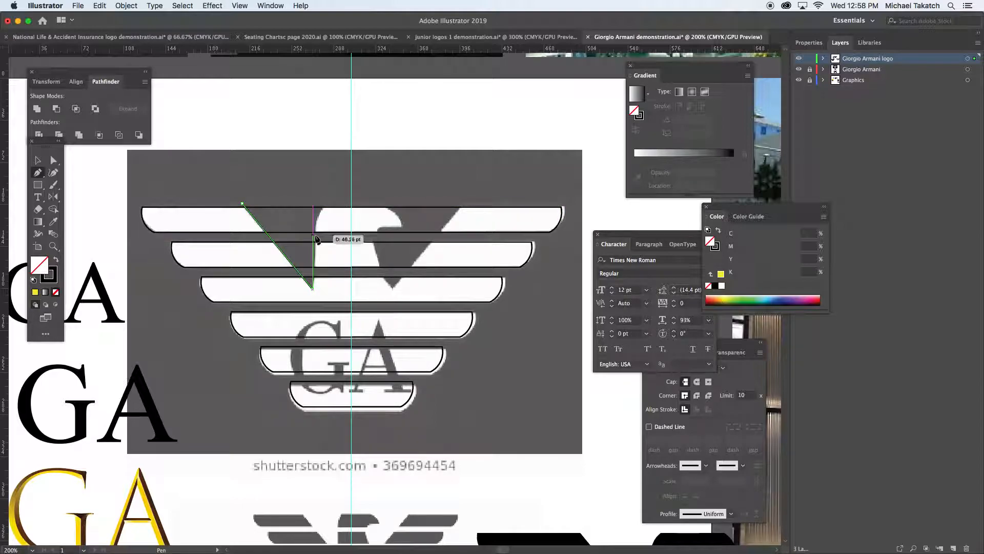
pyautogui.moveTo(317, 236); pyautogui.dragTo(317, 218)
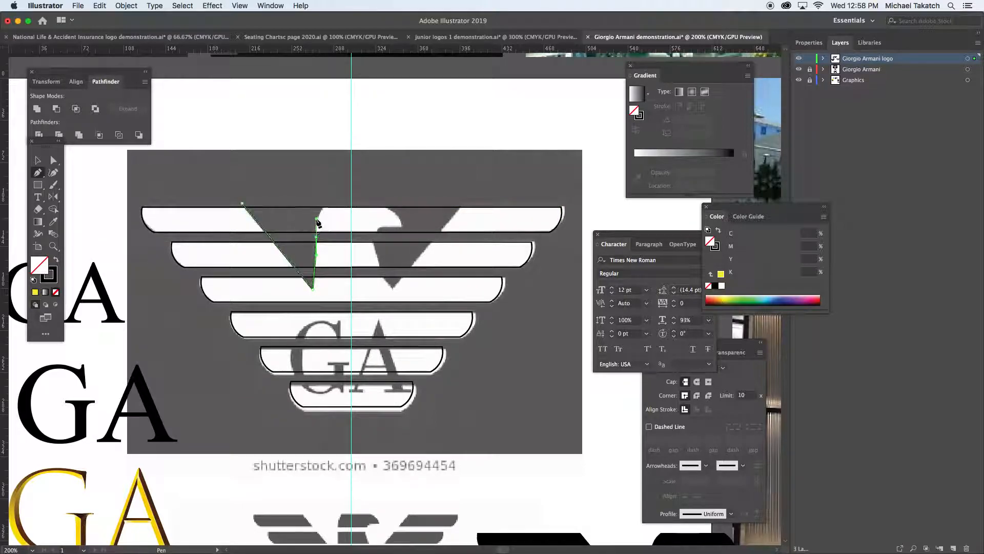
pyautogui.click(329, 204)
pyautogui.click(344, 194)
# - Continue the pen path in a curve over the eagle's head to the beak tip and straight back under the beak
pyautogui.press('super+equal')
pyautogui.press('super+equal')
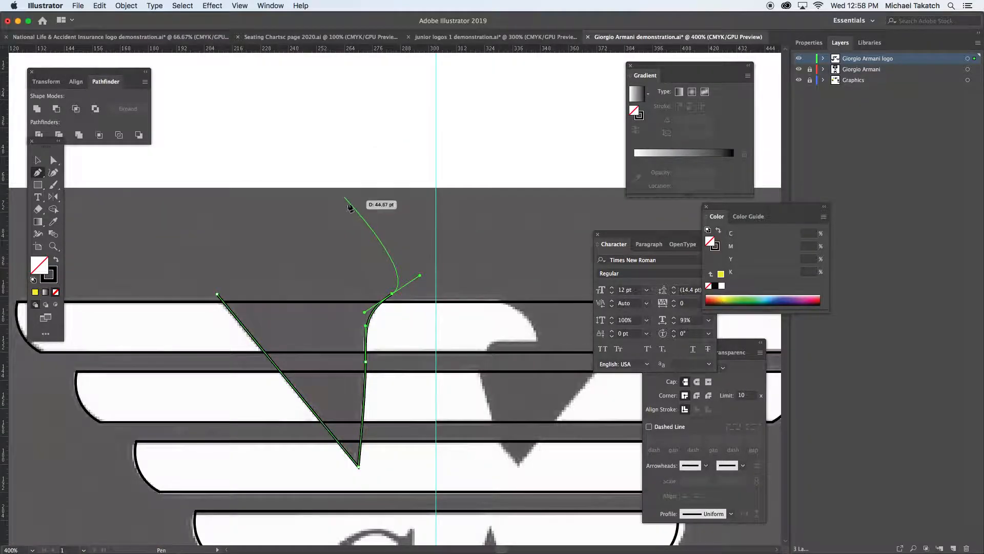
pyautogui.moveTo(377, 237); pyautogui.dragTo(276, 202)
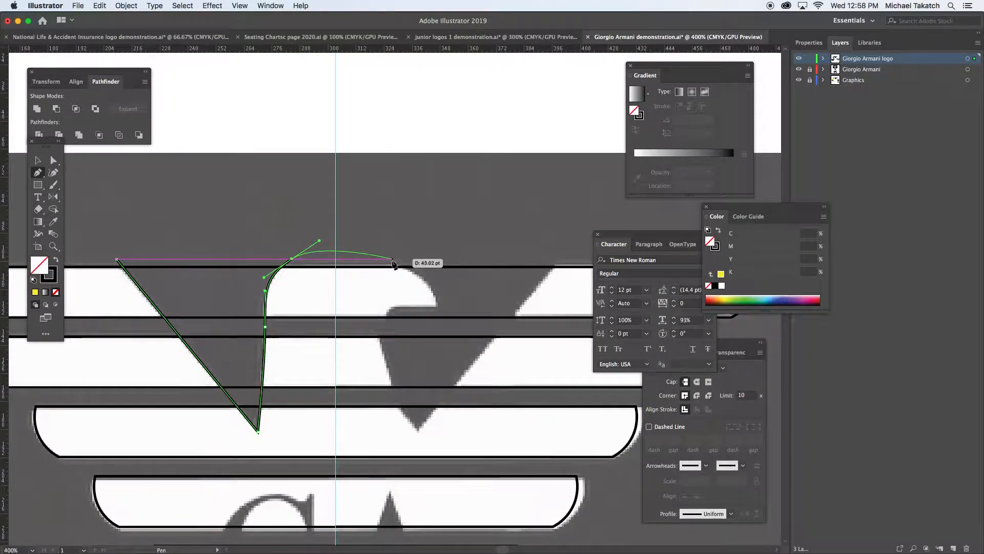
pyautogui.moveTo(437, 306); pyautogui.dragTo(446, 358)
pyautogui.click(436, 306)
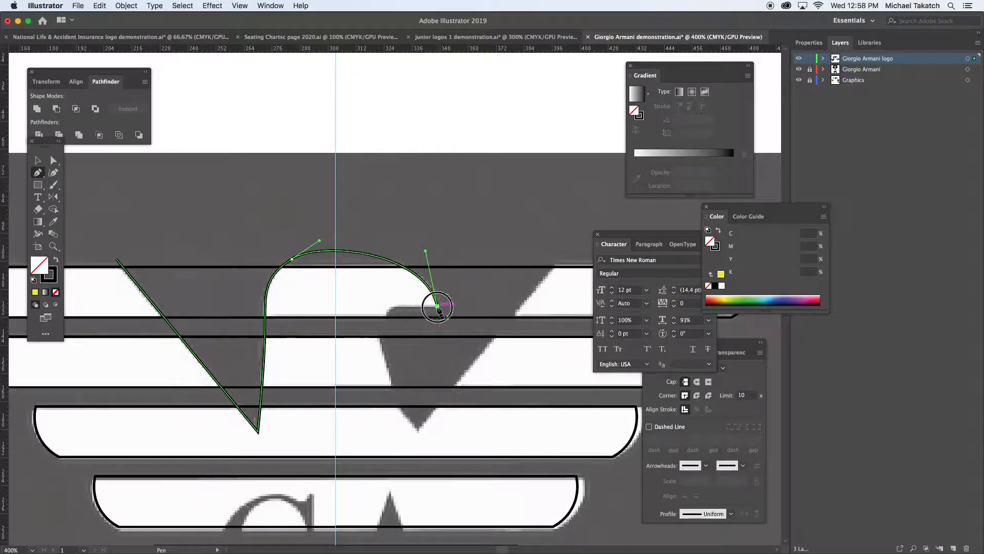
pyautogui.click(389, 306)
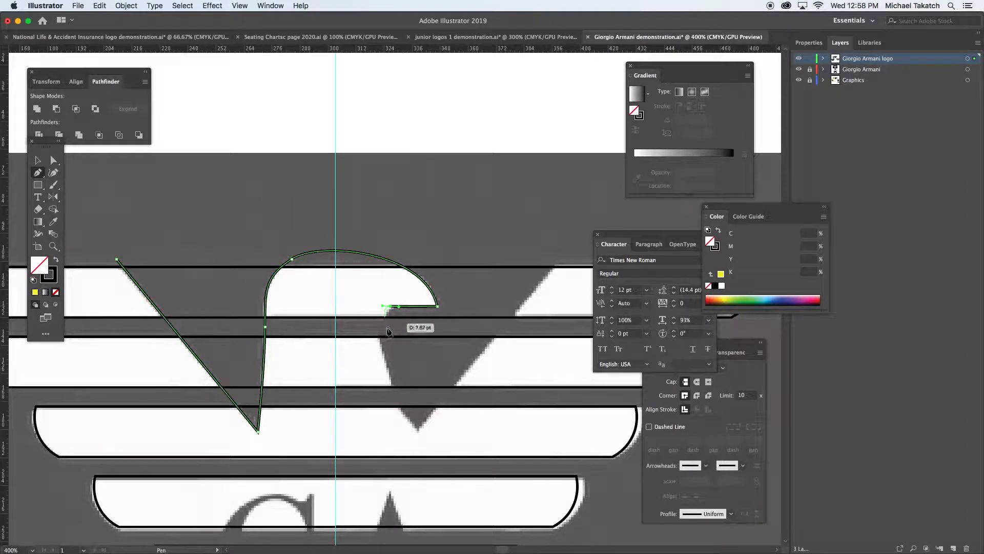
# - Trace the eagle's throat and the right-hand notch, then close the path with a peak above the head
pyautogui.moveTo(381, 334); pyautogui.dragTo(382, 354)
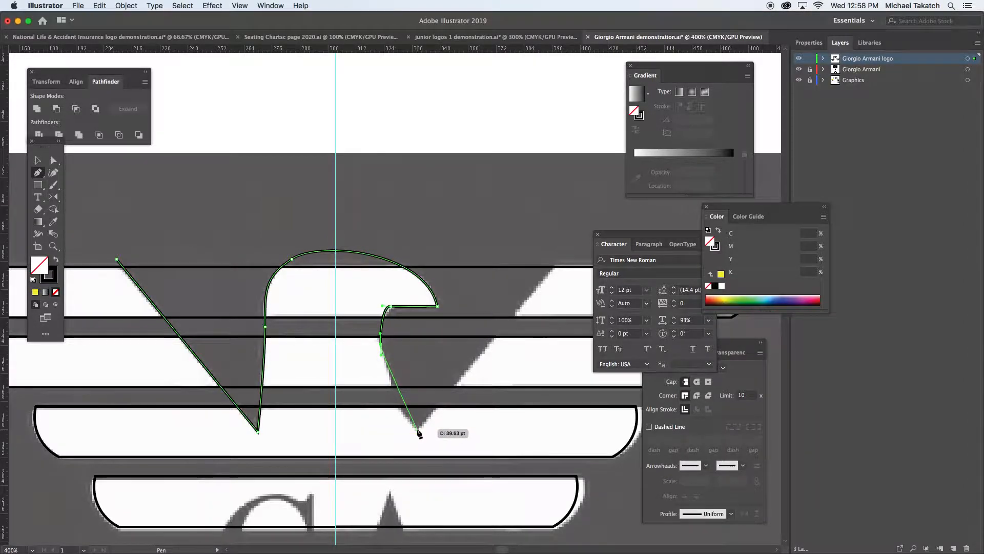
pyautogui.moveTo(418, 431); pyautogui.dragTo(434, 455)
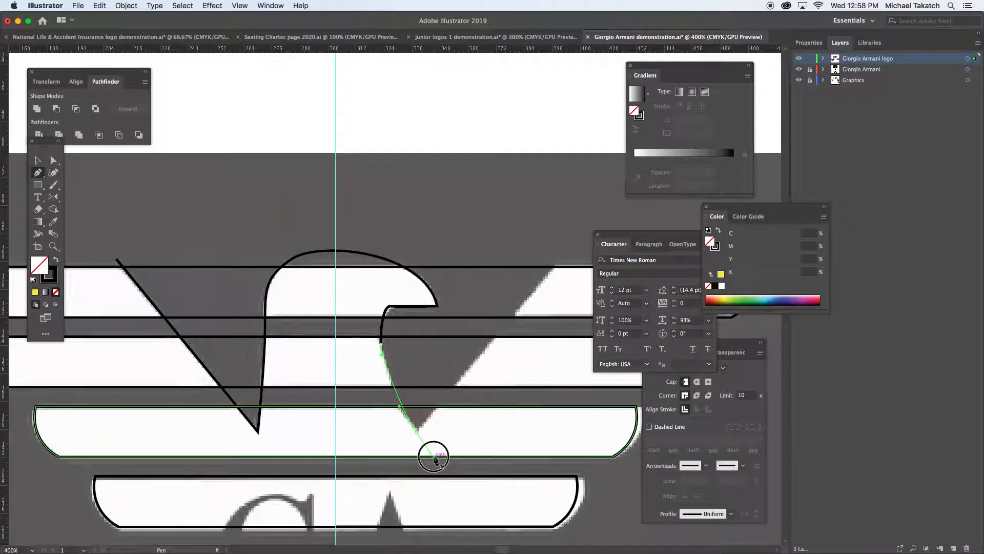
pyautogui.click(417, 430)
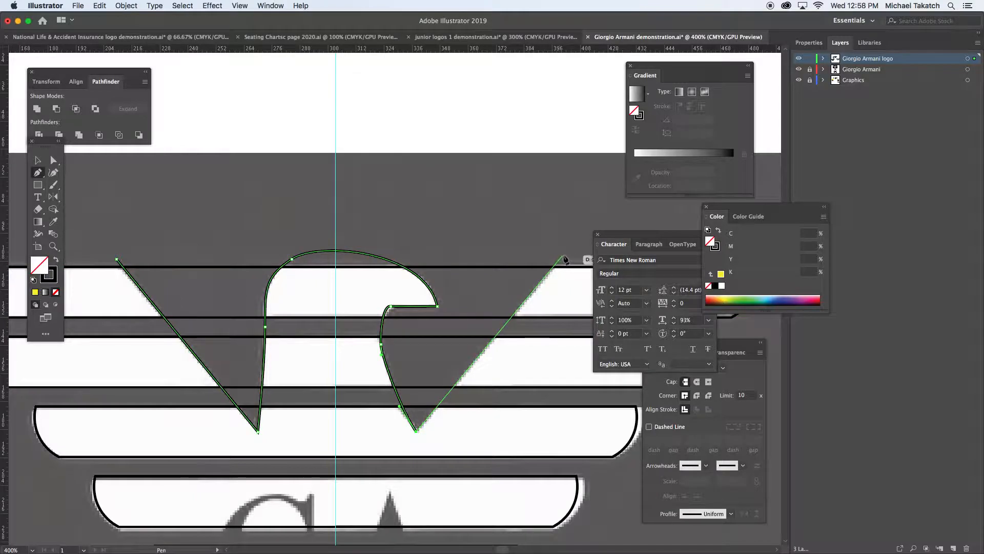
pyautogui.click(564, 254)
pyautogui.click(362, 196)
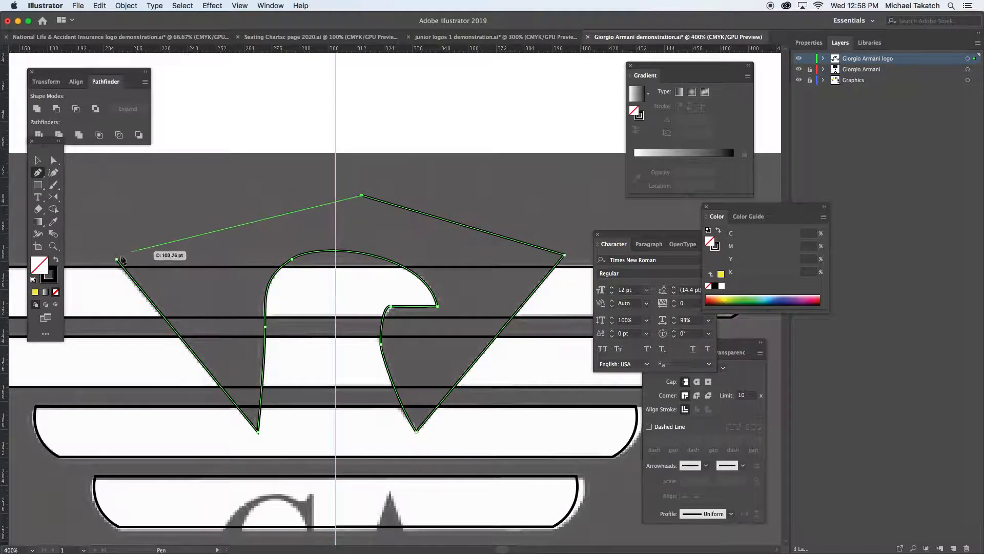
pyautogui.click(117, 259)
pyautogui.click(38, 162)
pyautogui.click(153, 206)
# - Fill the traced head cutout shape green and the six wing bars yellow
pyautogui.press('super+minus')
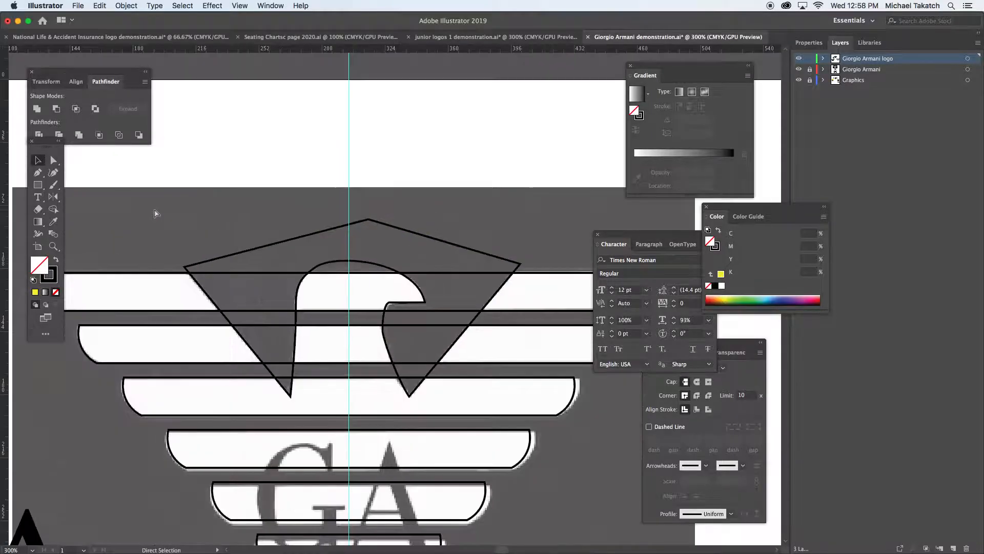
pyautogui.press('super+minus')
pyautogui.click(269, 285)
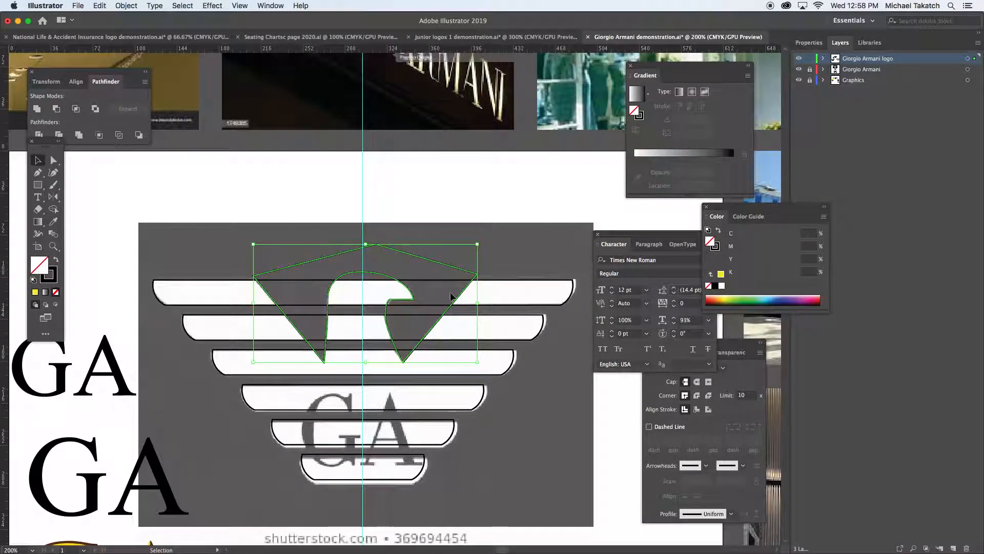
pyautogui.click(746, 297)
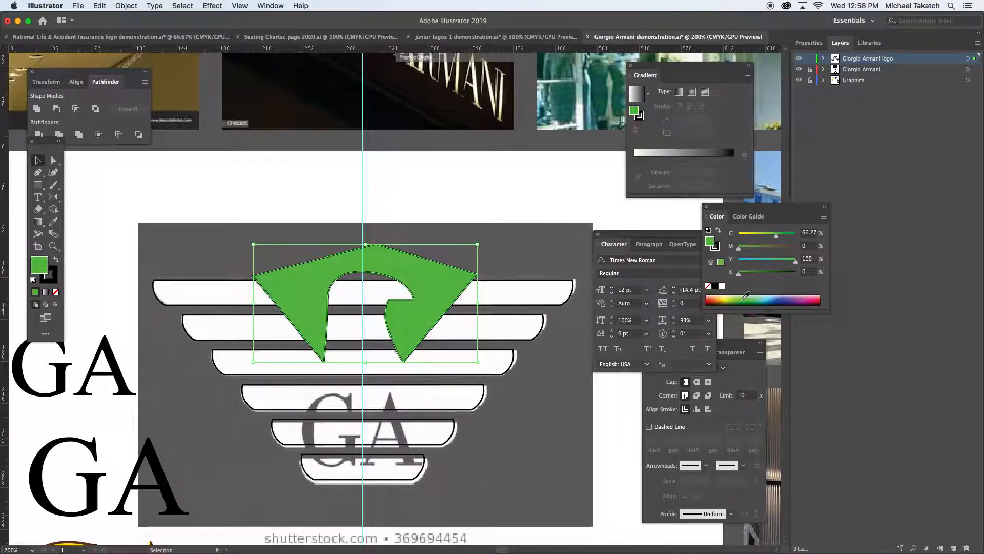
pyautogui.click(573, 295)
pyautogui.click(722, 299)
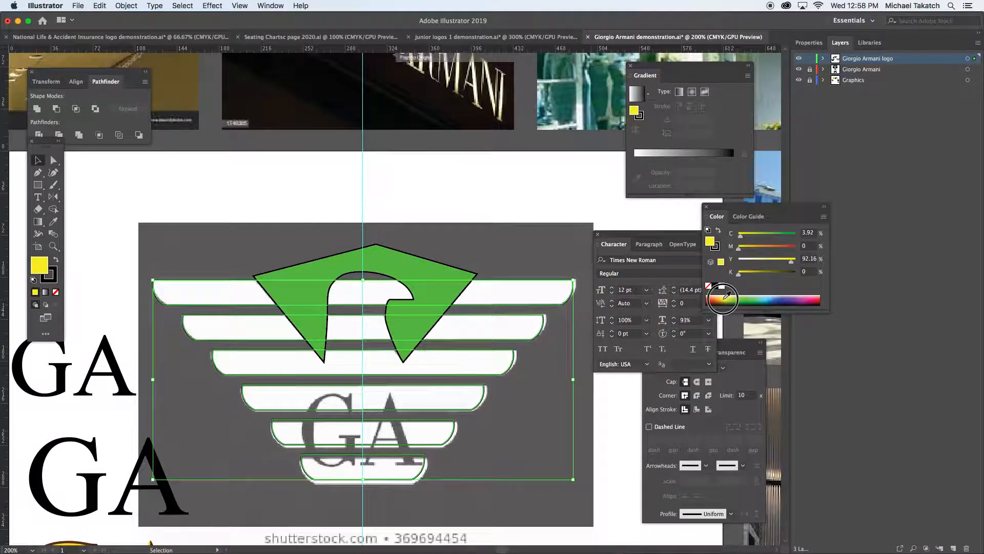
# - Try to subtract the green cutout shape from the six bars with Minus Front, and undo the operation
pyautogui.keyDown('shift'); pyautogui.click(440, 270); pyautogui.keyUp('shift')
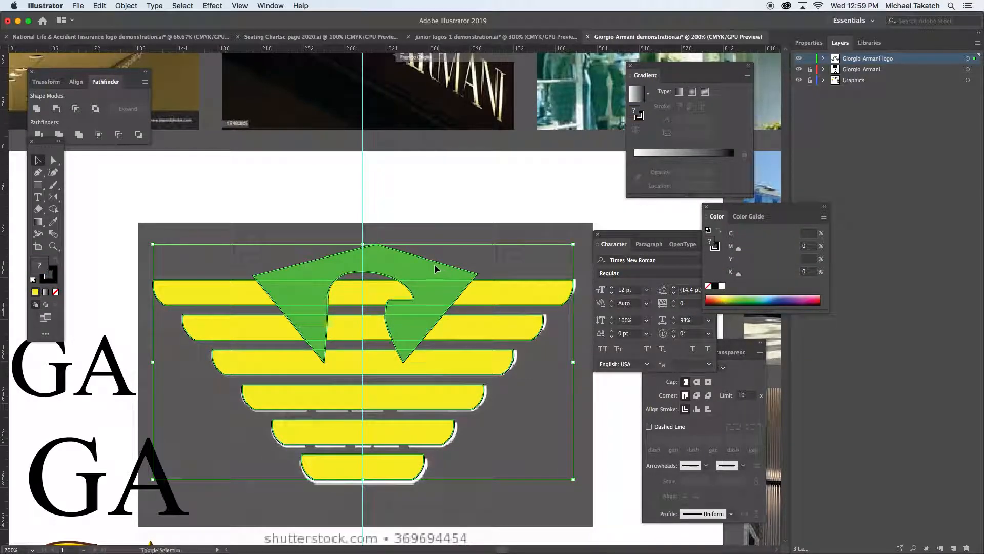
pyautogui.click(58, 110)
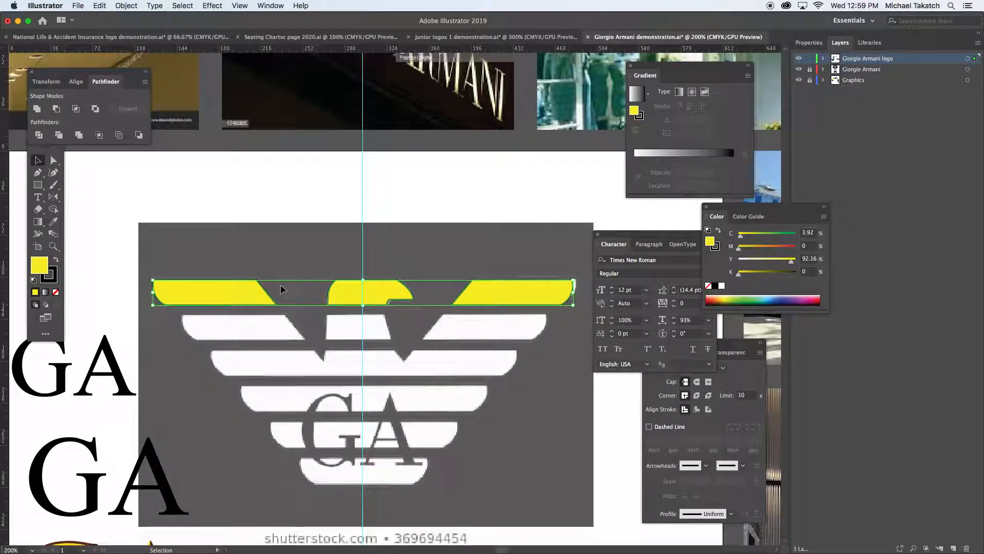
pyautogui.press('super+z')
pyautogui.click(220, 263)
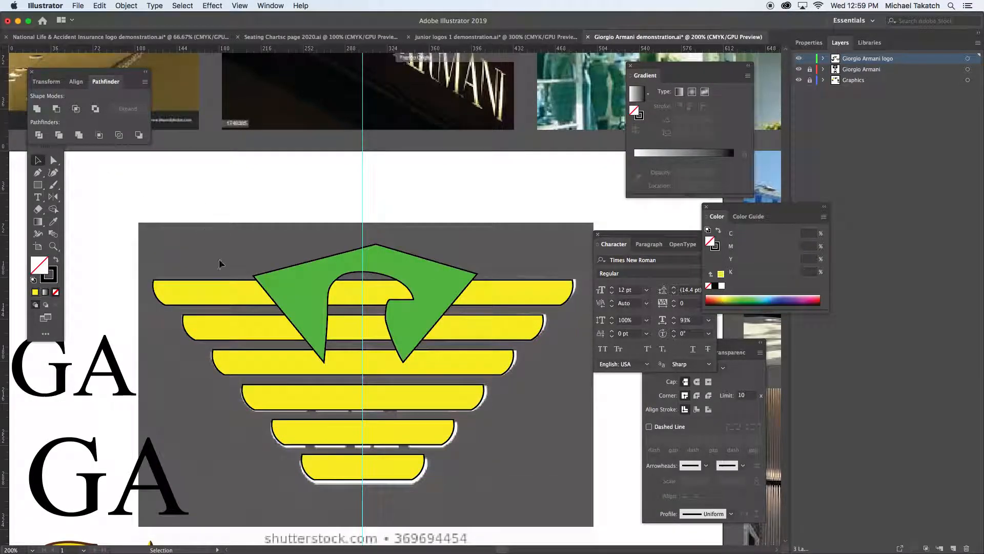
# - Combine the six yellow wing bars into a single compound path, keeping them in their original position
pyautogui.click(193, 283)
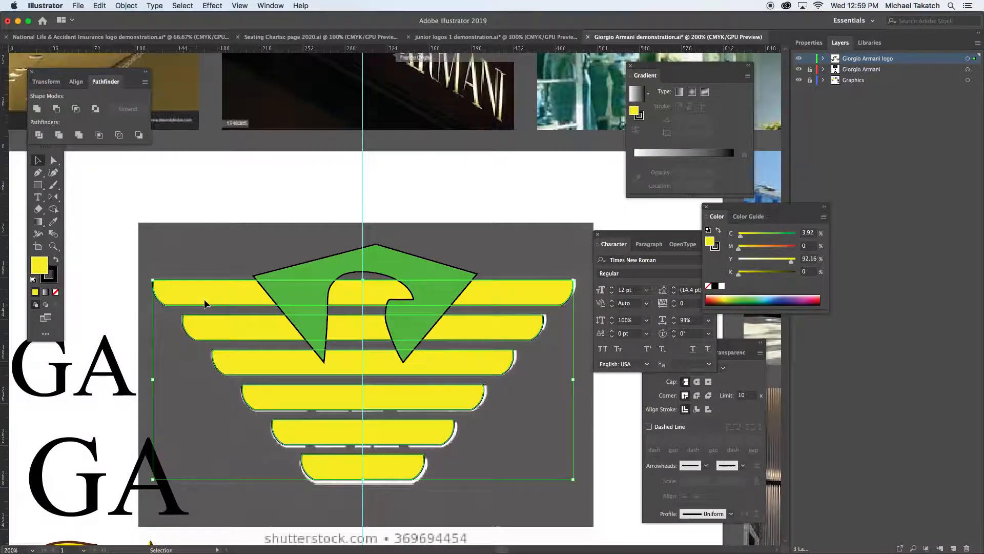
pyautogui.keyDown('shift'); pyautogui.click(220, 324); pyautogui.keyUp('shift')
pyautogui.keyDown('shift'); pyautogui.click(237, 362); pyautogui.keyUp('shift')
pyautogui.keyDown('shift'); pyautogui.click(261, 395); pyautogui.keyUp('shift')
pyautogui.keyDown('shift'); pyautogui.click(285, 430); pyautogui.keyUp('shift')
pyautogui.keyDown('shift'); pyautogui.click(319, 465); pyautogui.keyUp('shift')
pyautogui.click(322, 466)
pyautogui.moveTo(322, 466); pyautogui.dragTo(302, 468)
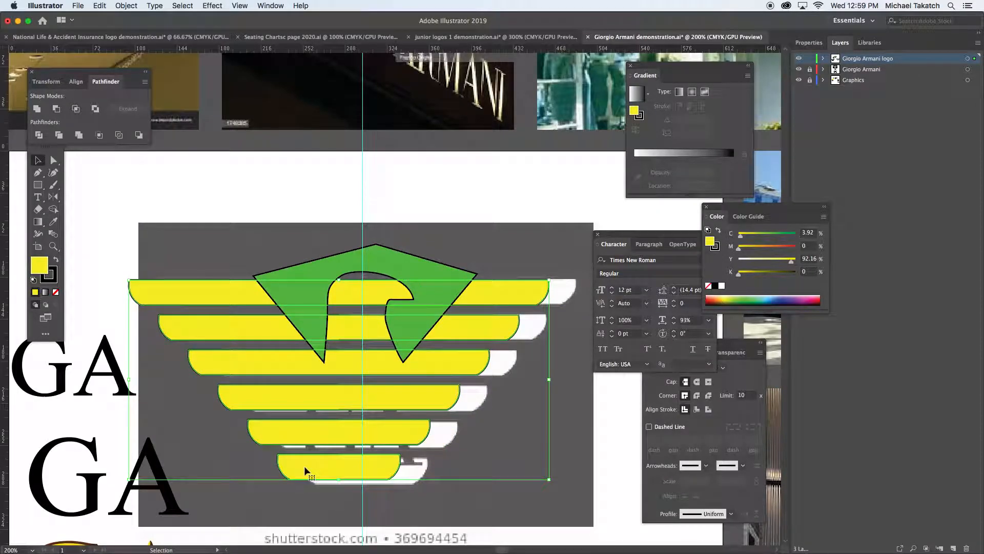
pyautogui.press('super+z')
pyautogui.click(126, 5)
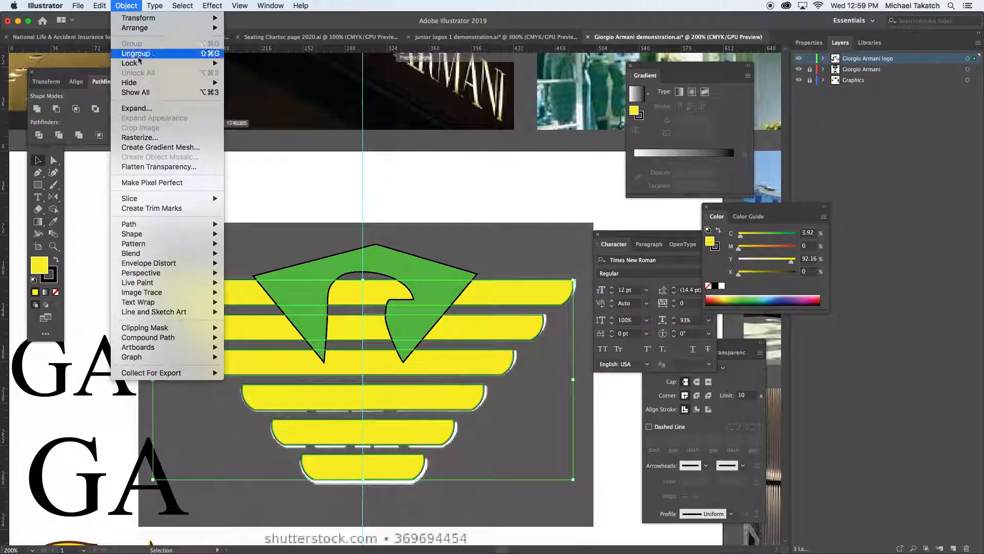
pyautogui.moveTo(170, 338)
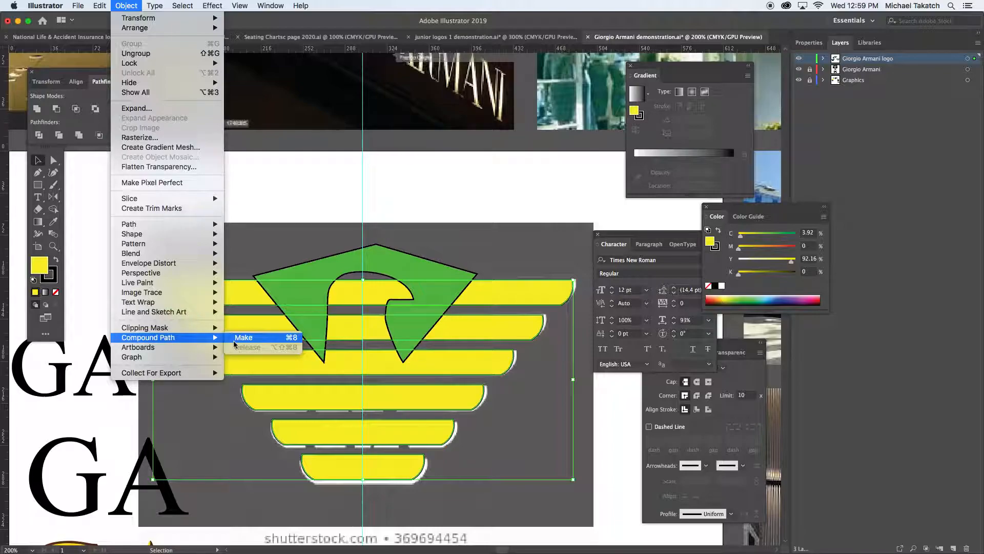
pyautogui.click(238, 342)
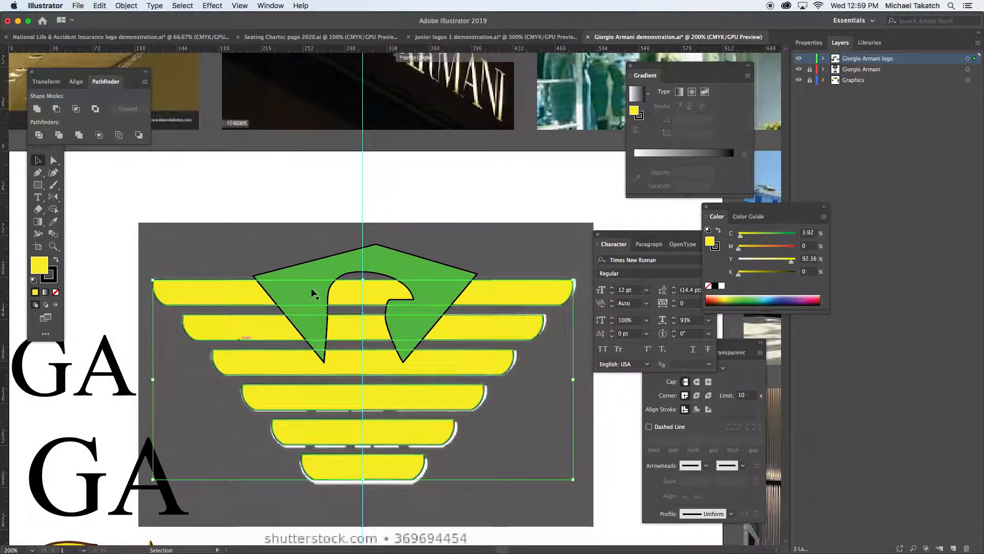
# - Subtract the green cutout shape from the compound bars with Minus Front to form the eagle's head and notches
pyautogui.keyDown('shift'); pyautogui.click(322, 264); pyautogui.keyUp('shift')
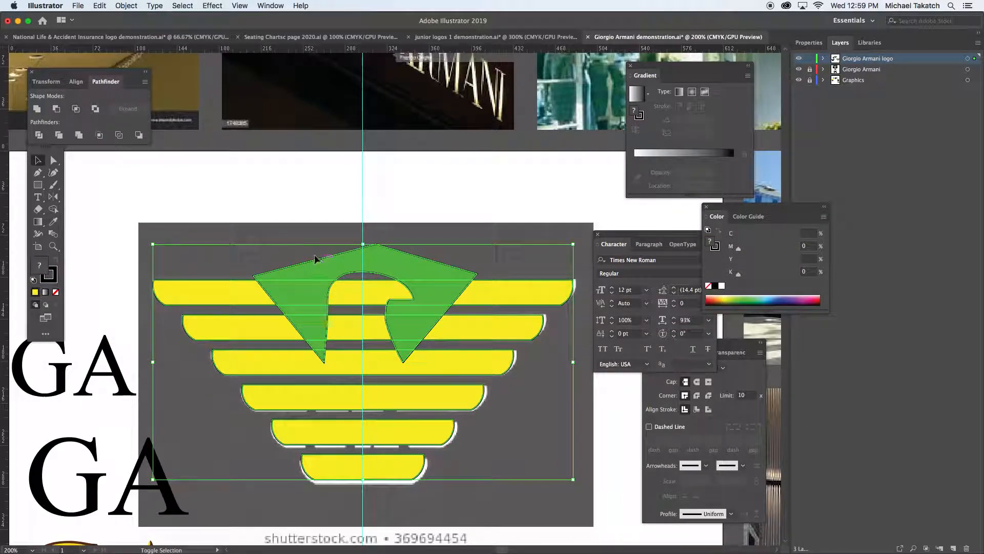
pyautogui.click(57, 109)
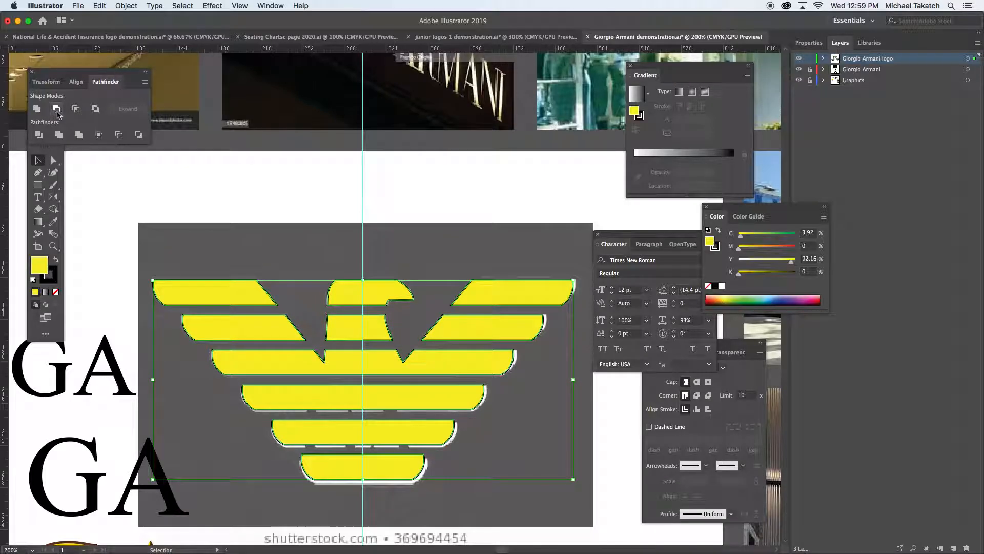
pyautogui.click(411, 247)
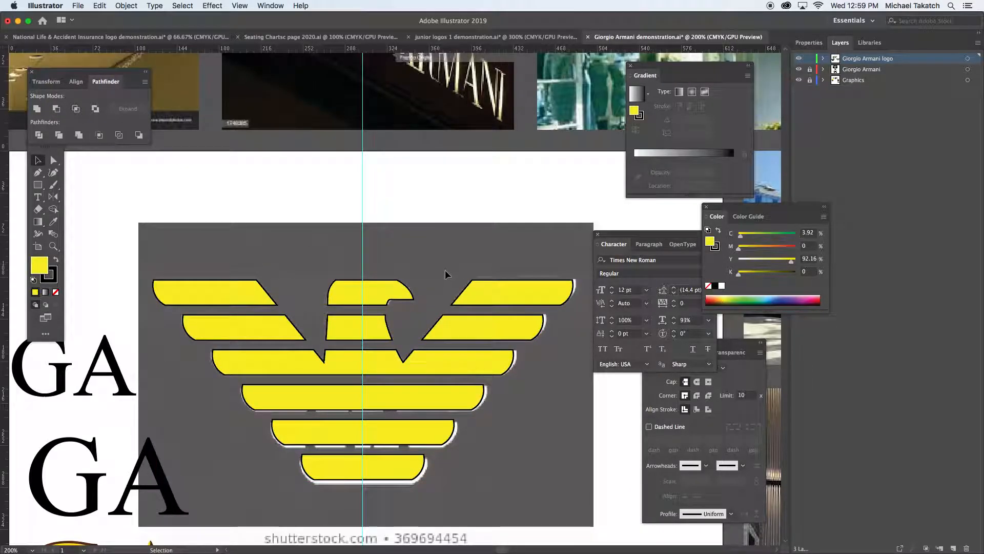
# - Show the hidden GA letters and bring them in front of the yellow eagle bars
pyautogui.press('super+minus')
pyautogui.press('super+minus')
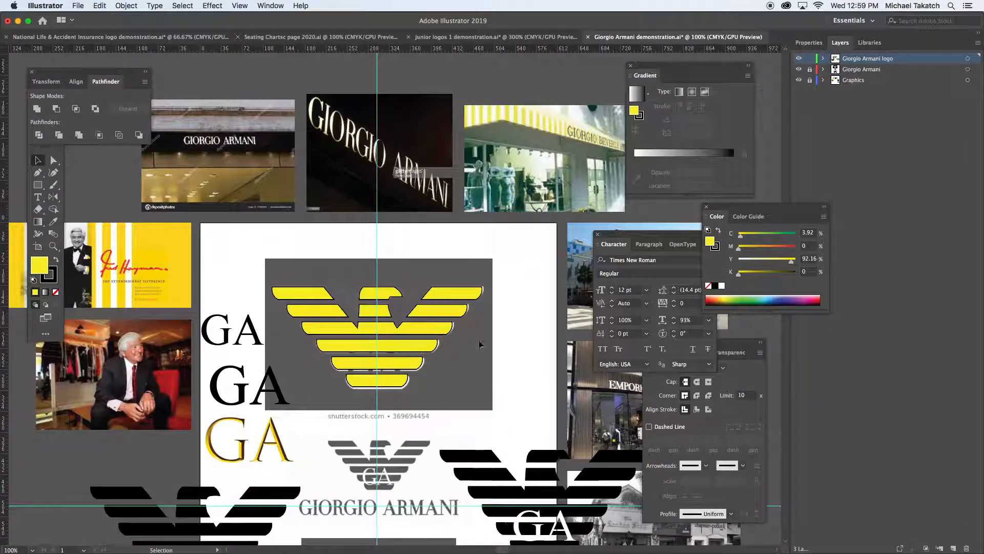
pyautogui.moveTo(436, 333); pyautogui.dragTo(436, 314)
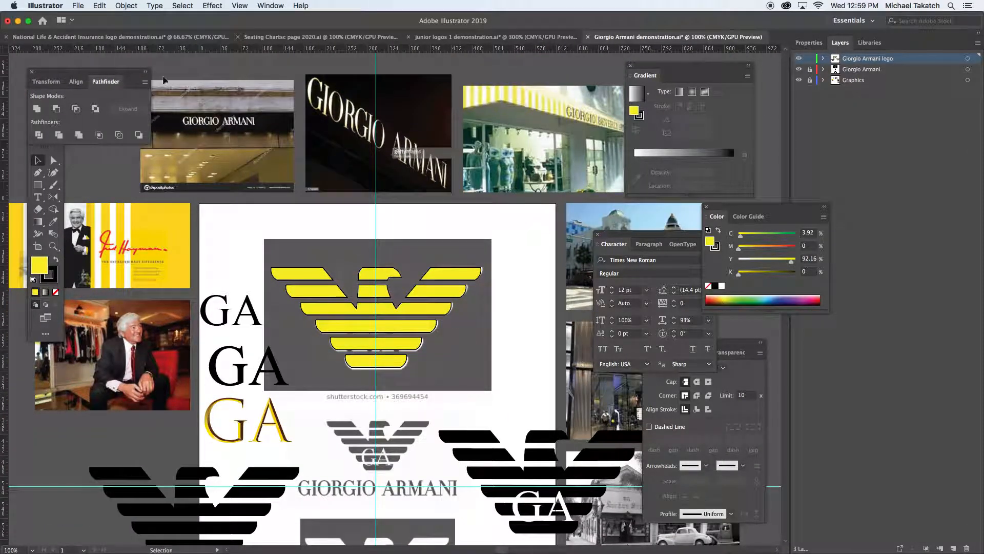
pyautogui.click(123, 6)
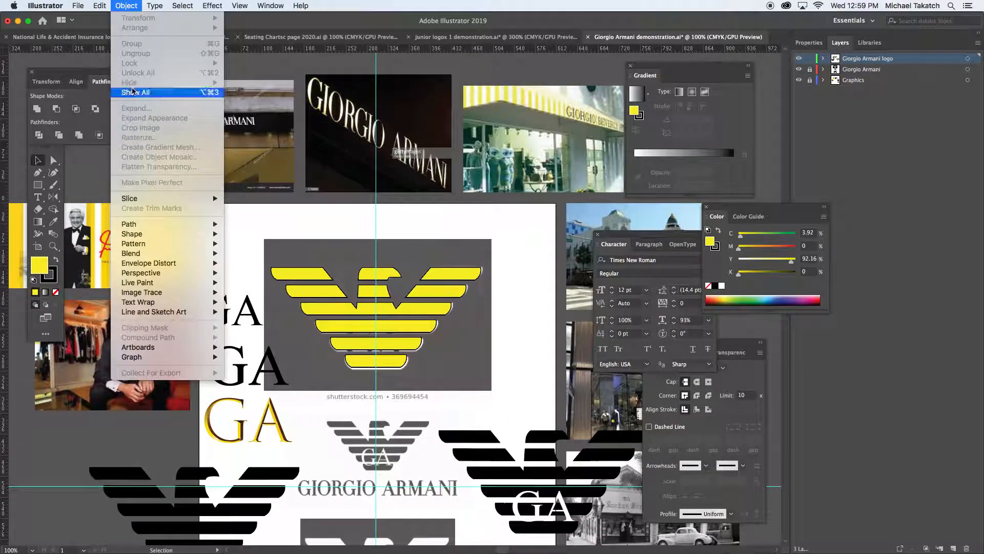
pyautogui.click(130, 92)
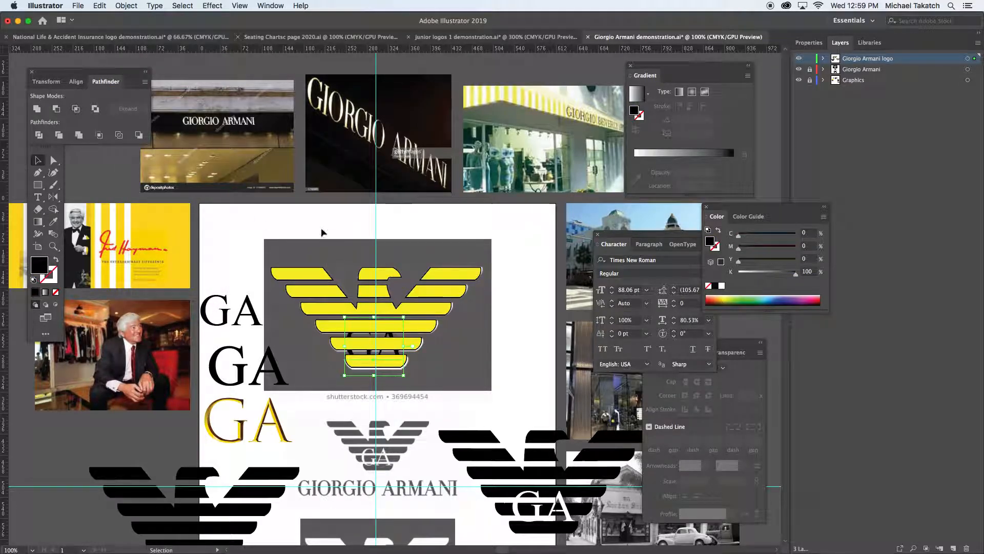
pyautogui.click(126, 6)
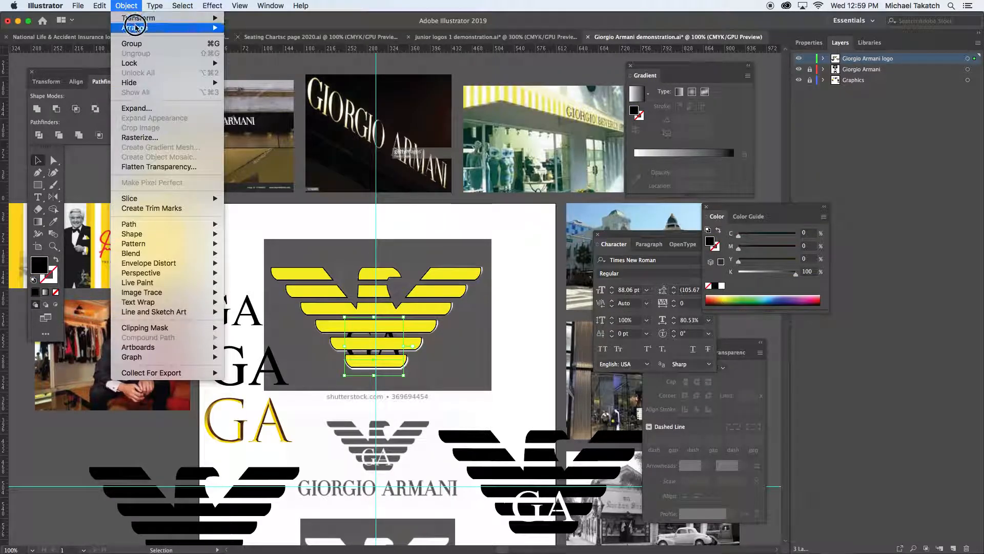
pyautogui.moveTo(139, 27)
pyautogui.click(240, 45)
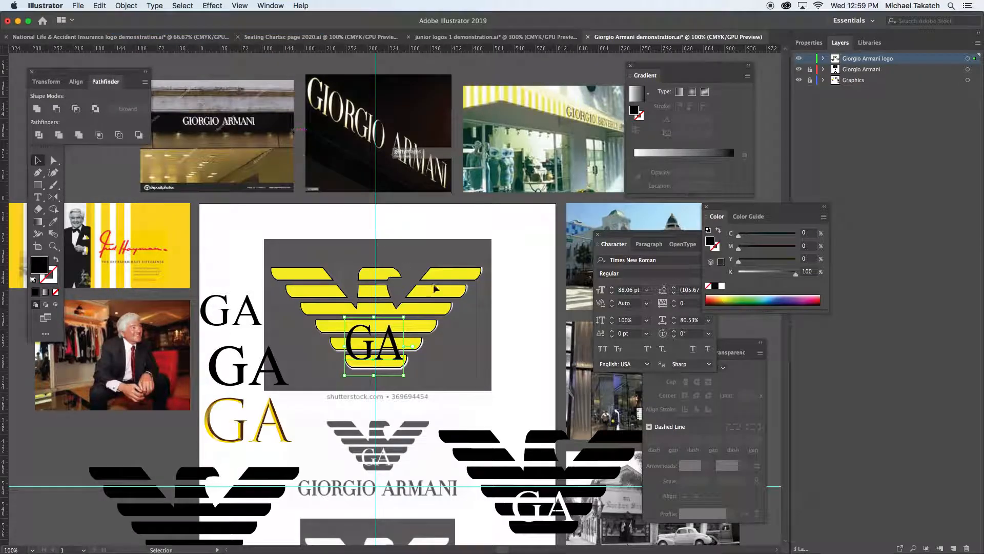
# - Copy the yellow eagle together with its GA letters, and hide the Giorgio Armani logo and Giorgio Armani layers
pyautogui.keyDown('shift'); pyautogui.click(425, 327); pyautogui.keyUp('shift')
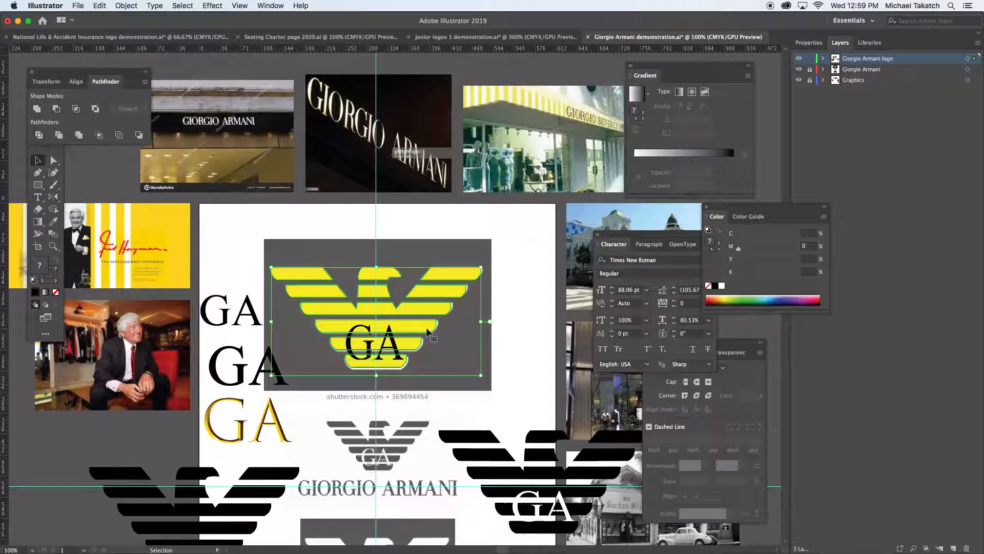
pyautogui.click(799, 58)
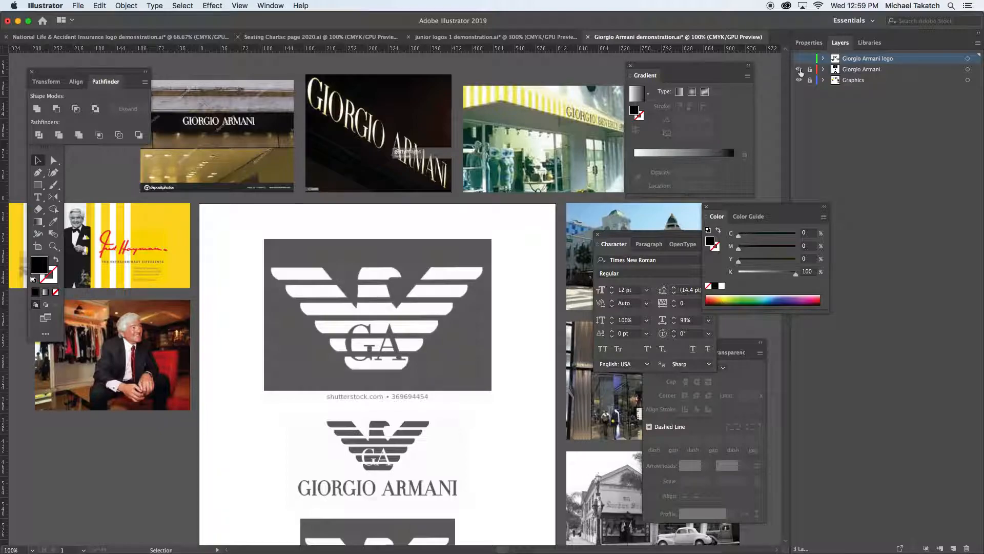
pyautogui.click(800, 70)
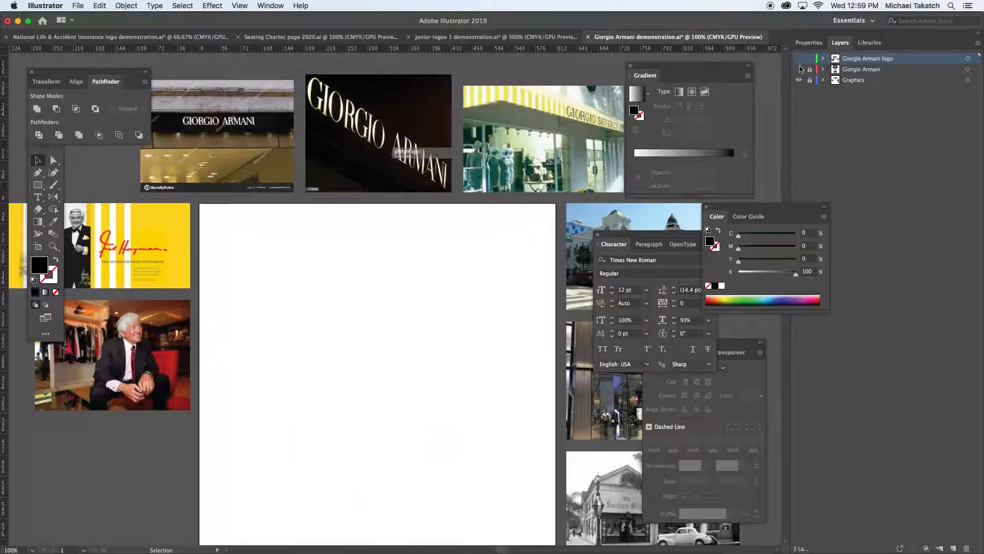
# - Create a new layer and paste the copied eagle and GA letters onto it in their original position
pyautogui.click(954, 548)
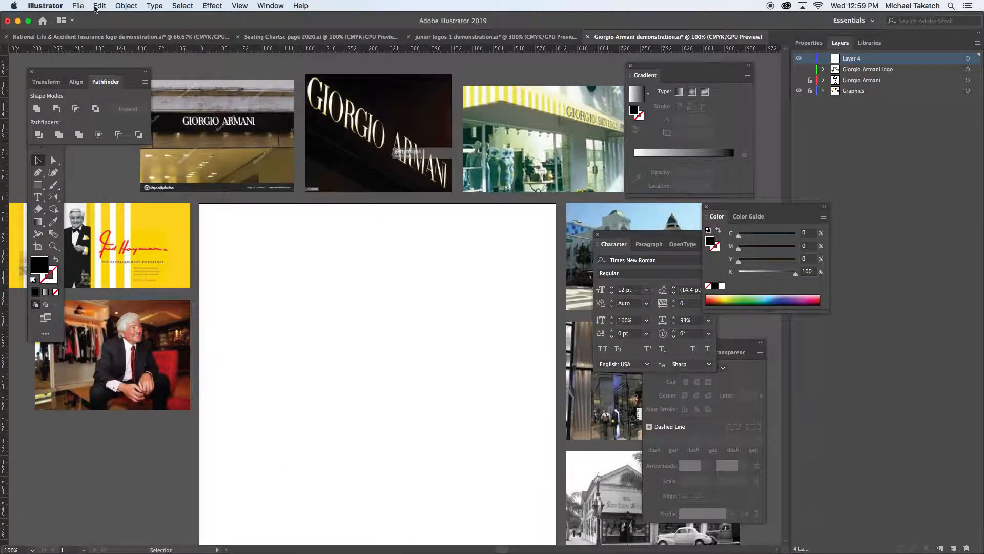
pyautogui.click(93, 7)
pyautogui.click(122, 98)
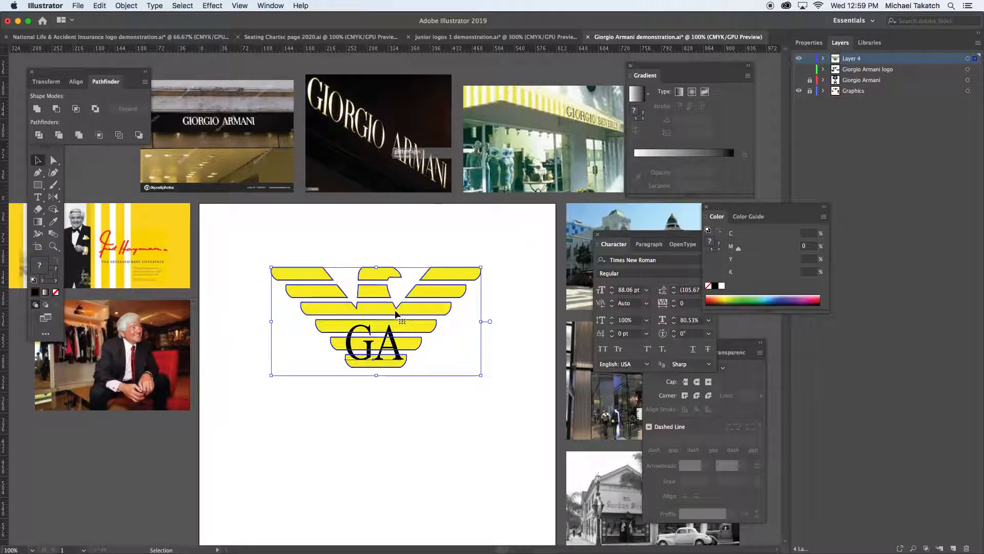
pyautogui.click(257, 316)
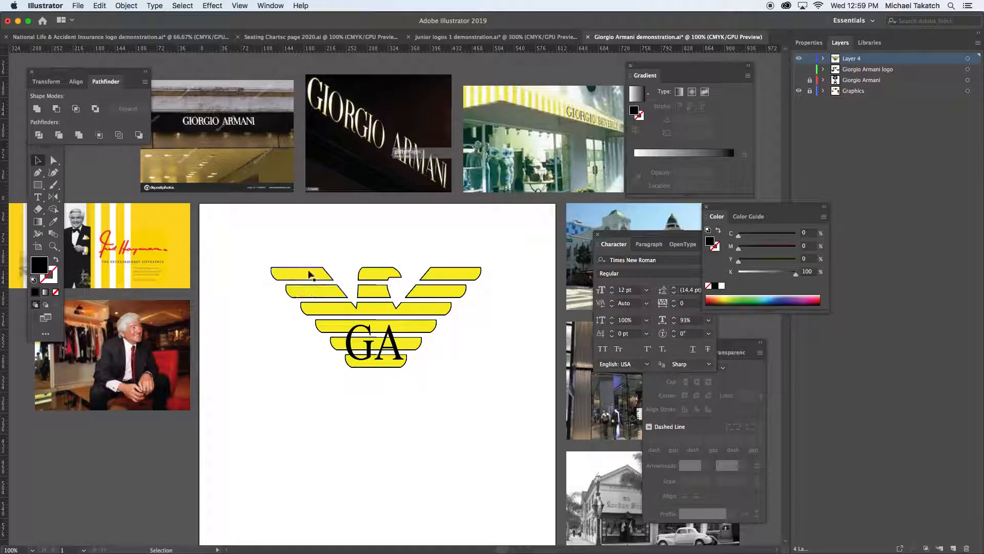
# - Fill the eagle black with no outline and make the GA letters white
pyautogui.click(309, 276)
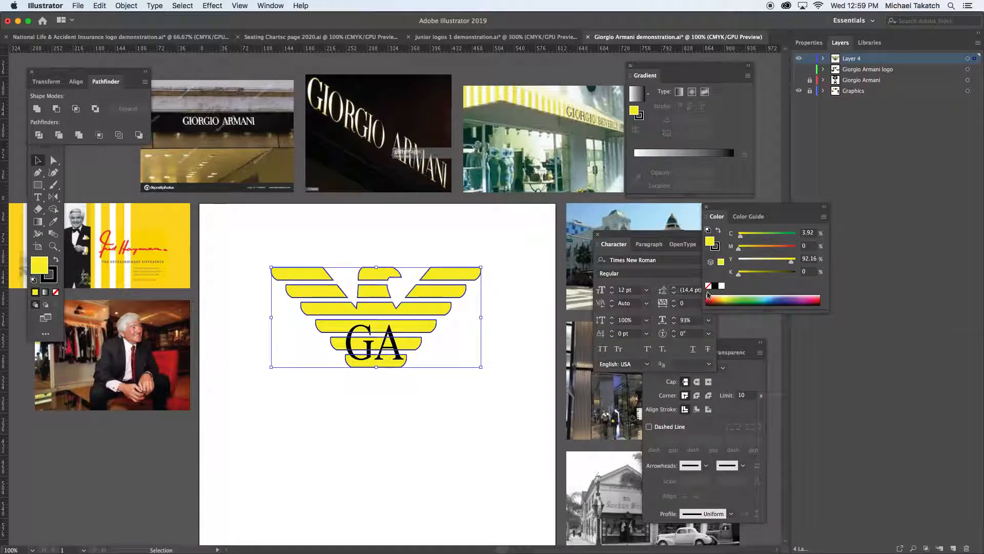
pyautogui.click(715, 286)
pyautogui.click(395, 381)
pyautogui.click(396, 367)
pyautogui.click(722, 285)
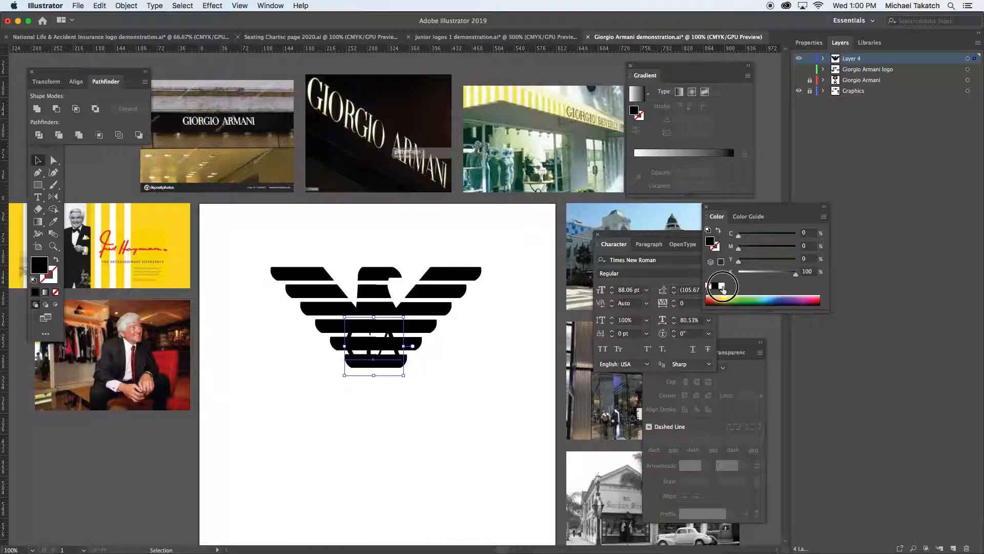
pyautogui.click(513, 335)
# - Copy the complete black and white logo and switch to the blank Untitled-2 document in Photoshop
pyautogui.moveTo(517, 253); pyautogui.dragTo(245, 381)
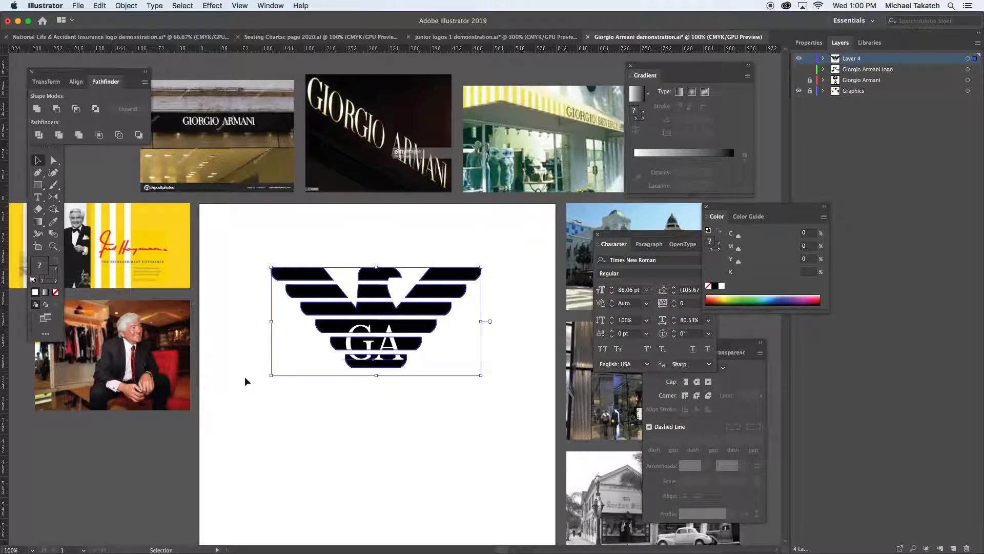
pyautogui.press('a')
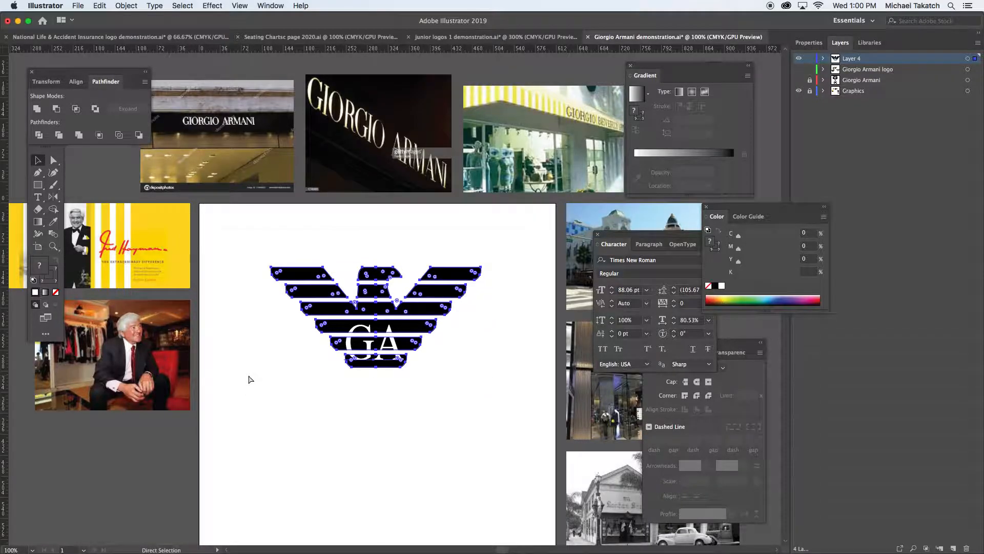
pyautogui.press('super+Tab')
pyautogui.click(531, 269)
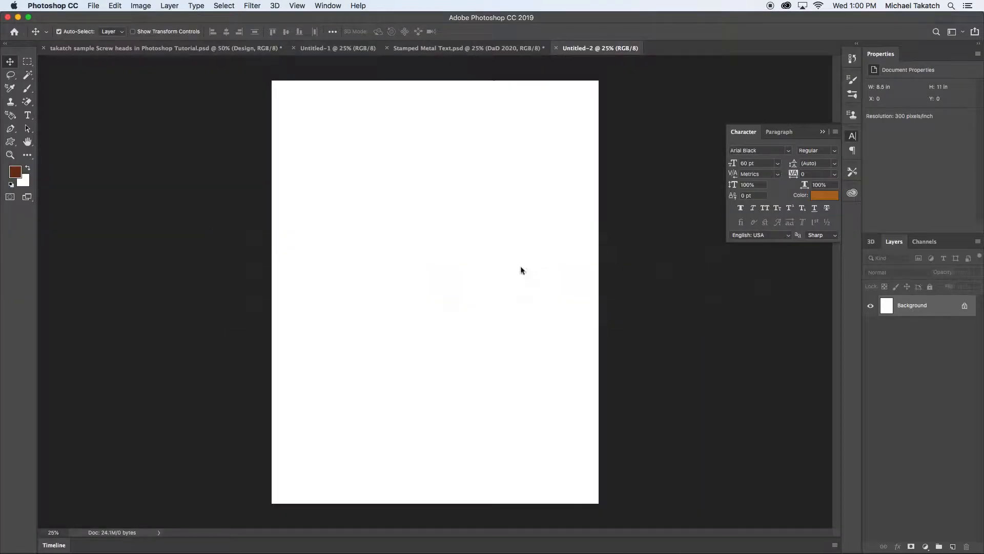
pyautogui.click(408, 248)
# - Paste the logo as pixels and enlarge it to about 6.92 in wide on the page
pyautogui.press('super+v')
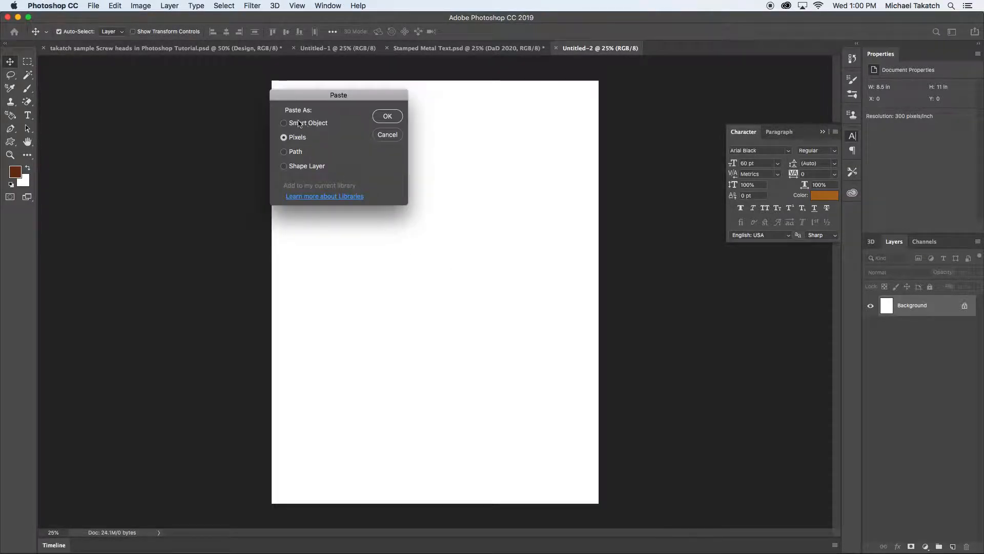
pyautogui.moveTo(365, 98); pyautogui.dragTo(379, 97)
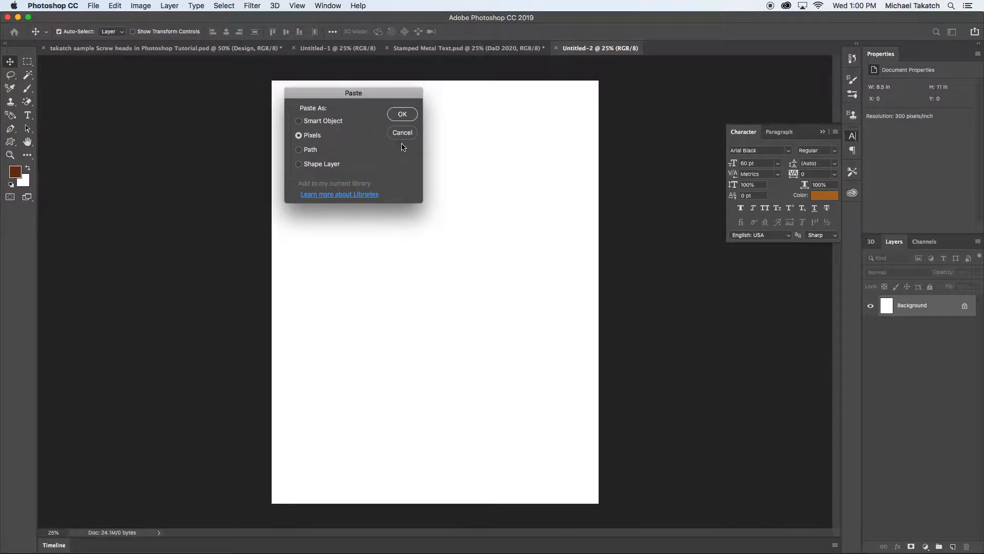
pyautogui.press('Return')
pyautogui.moveTo(539, 242); pyautogui.dragTo(566, 224)
pyautogui.press('Return')
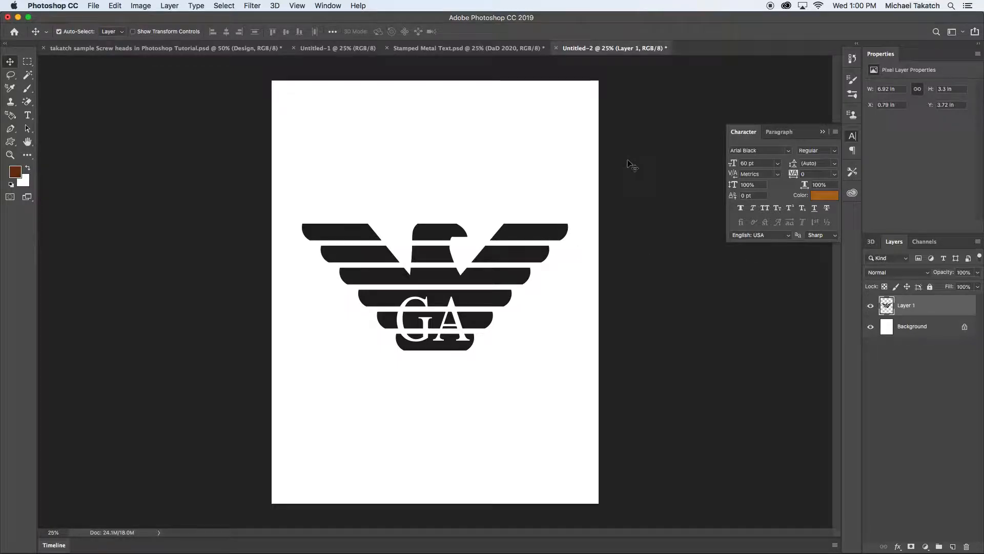
# - Display the layer style presets and try a light blue gradient style and a glossy blue style on the logo layer
pyautogui.click(329, 6)
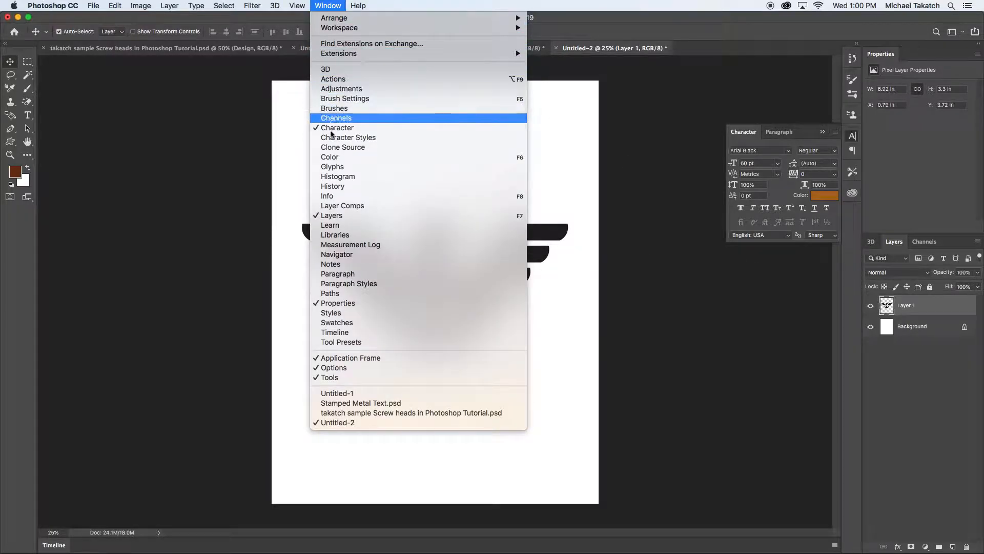
pyautogui.click(343, 314)
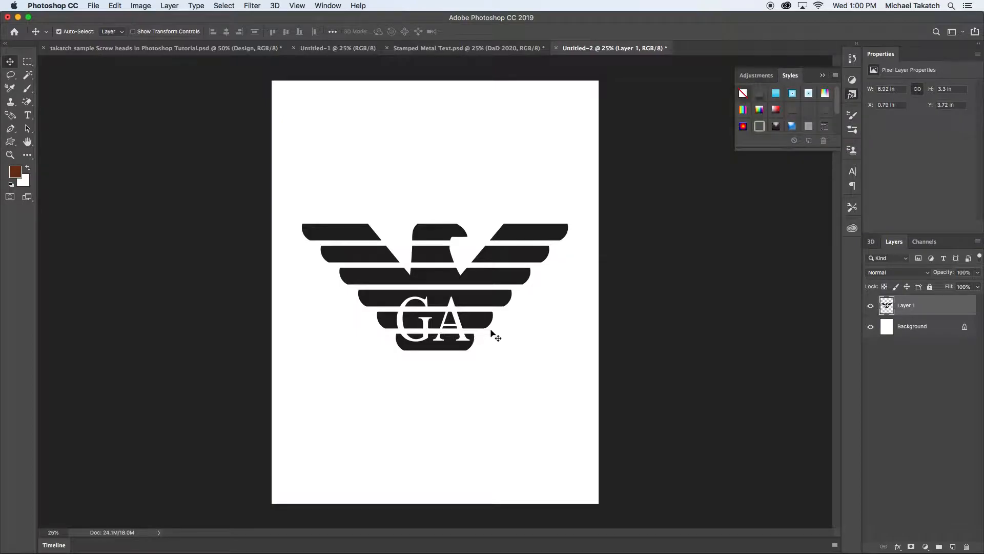
pyautogui.click(778, 95)
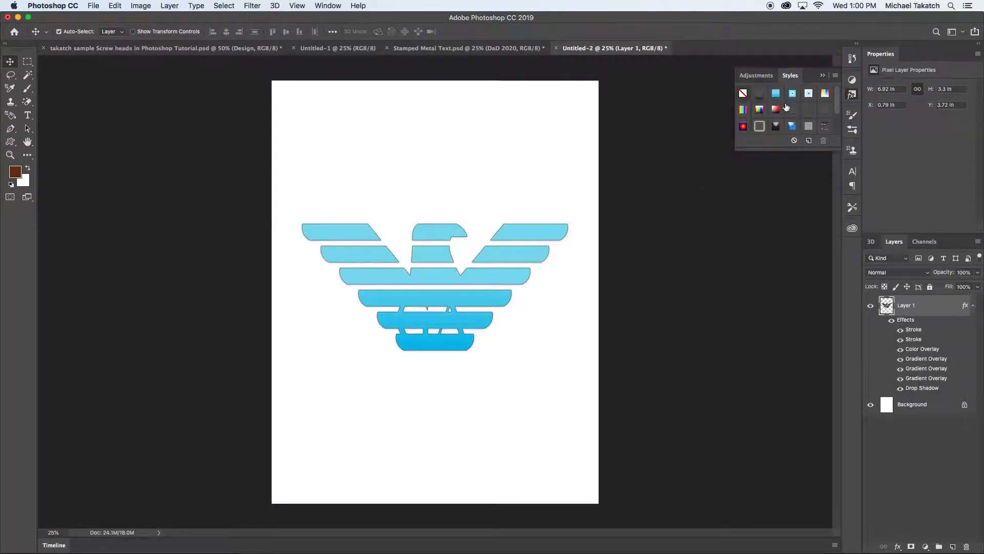
pyautogui.click(791, 124)
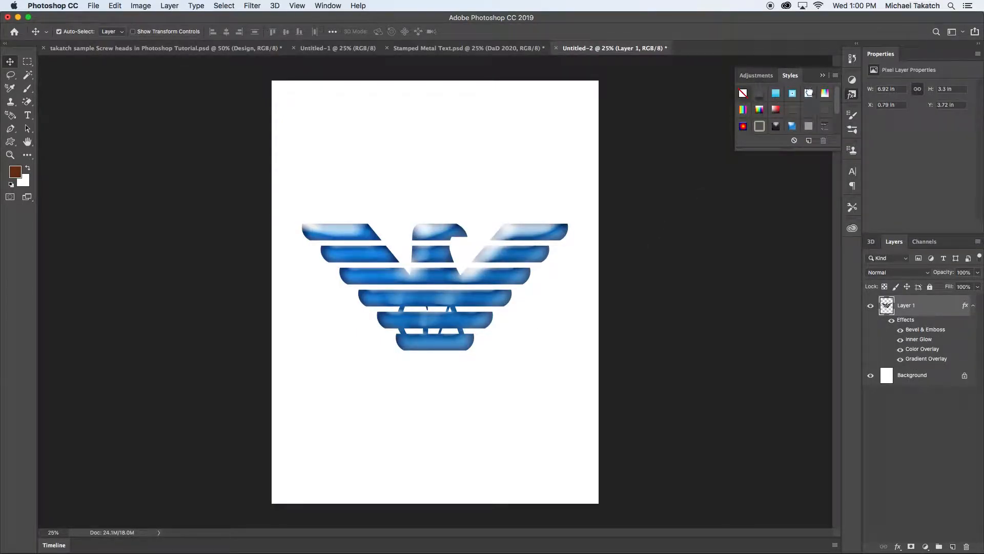
# - Enlarge the style presets list and try further styles on the logo, ending with the rainbow gradient preset
pyautogui.click(809, 93)
pyautogui.moveTo(803, 147); pyautogui.dragTo(793, 274)
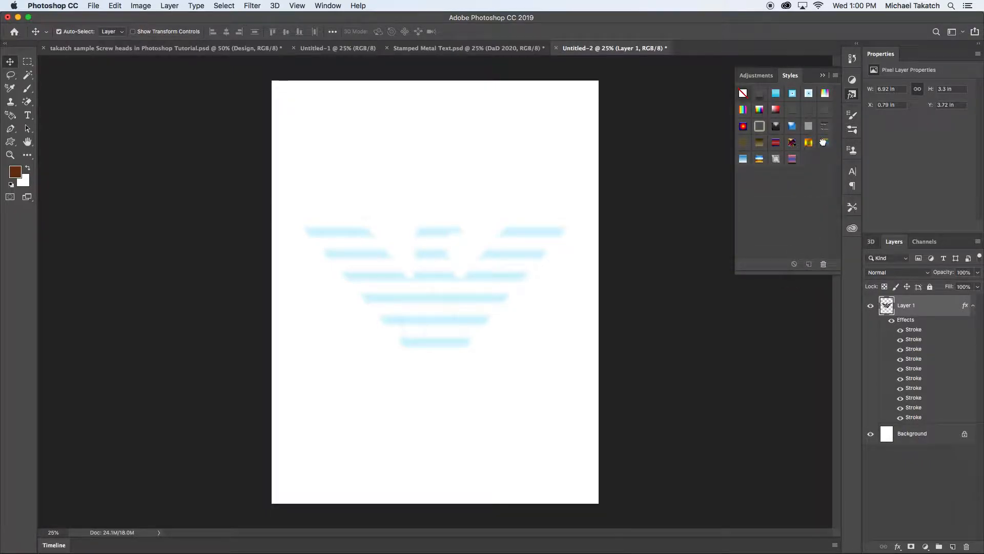
pyautogui.click(810, 144)
pyautogui.click(810, 145)
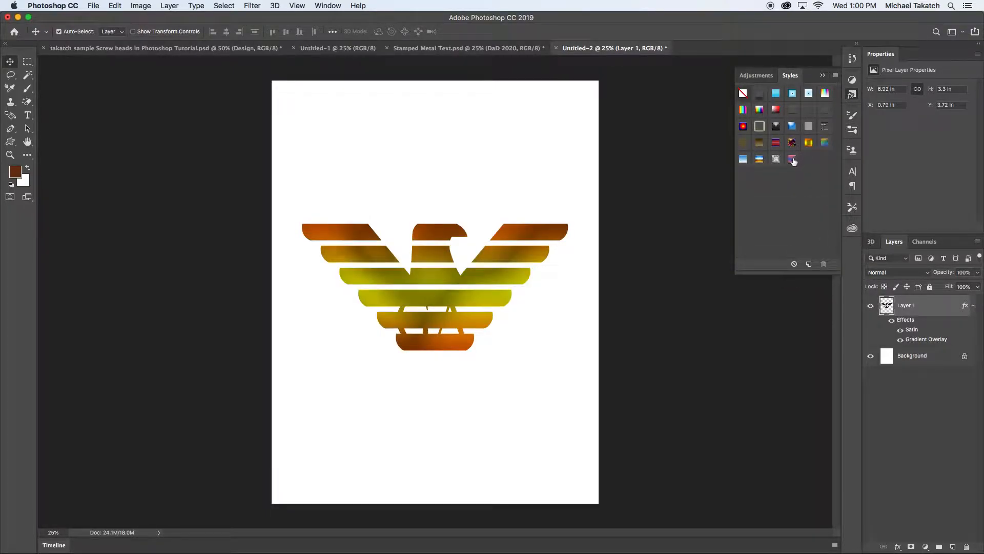
pyautogui.click(793, 159)
pyautogui.click(825, 94)
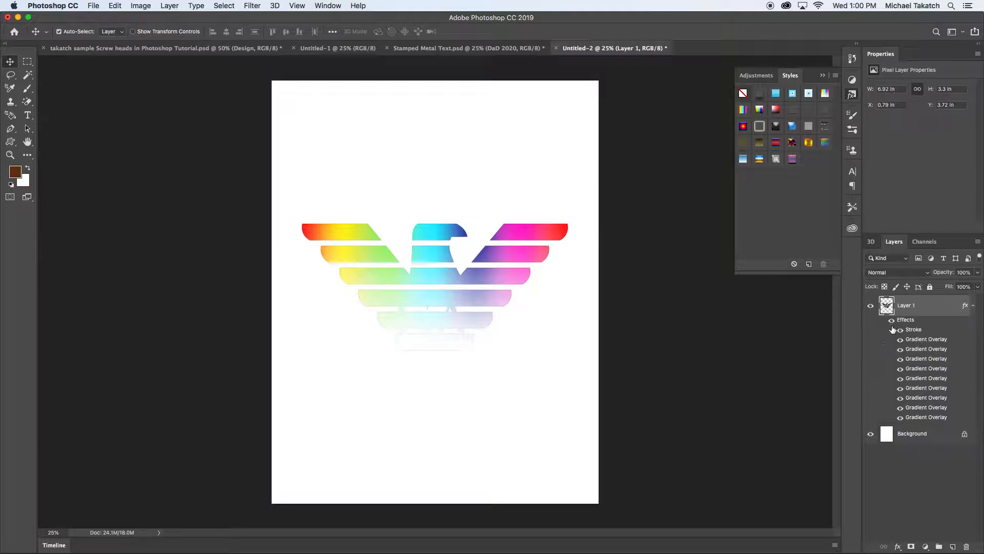
# - Hide all effects on the logo layer and set the foreground colour to bright orange, d75209
pyautogui.click(892, 321)
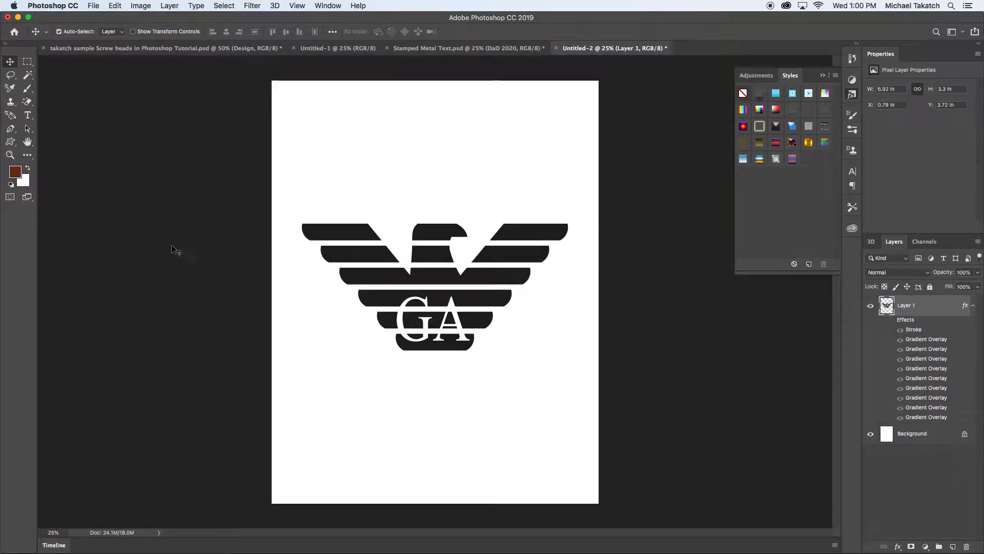
pyautogui.click(16, 171)
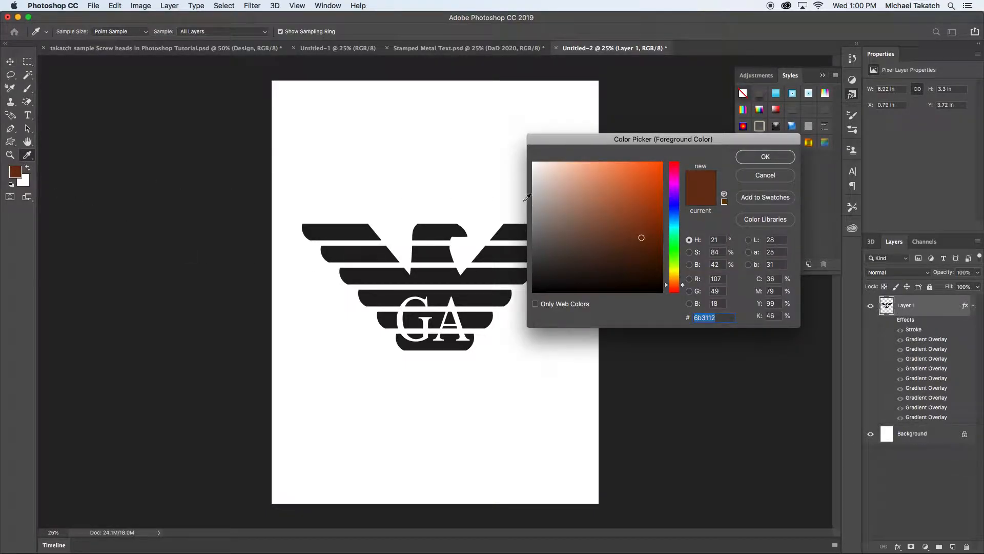
pyautogui.click(653, 183)
pyautogui.click(756, 157)
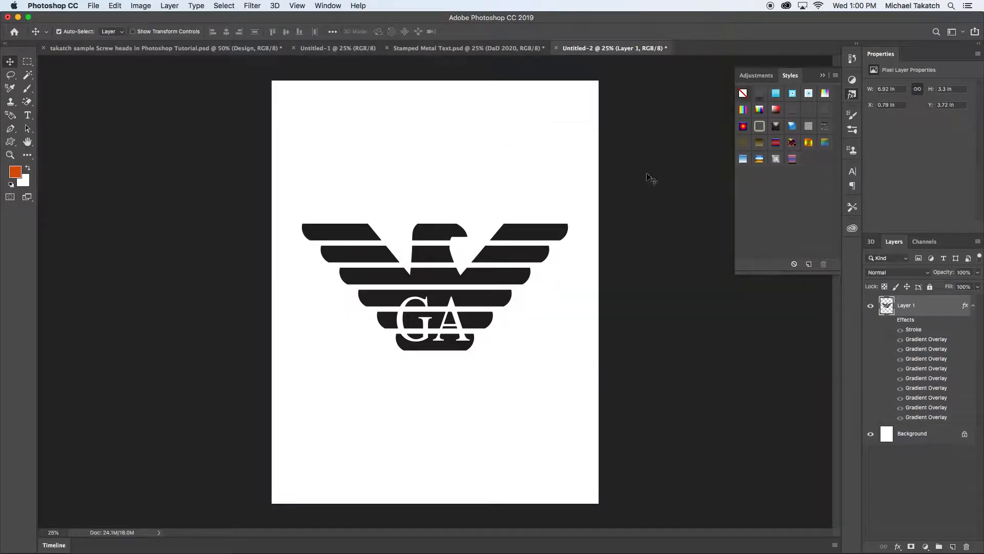
# - Load the logo layer's outline as a selection and expand it by 20 pixels
pyautogui.click(529, 227)
pyautogui.moveTo(527, 232)
pyautogui.mouseDown()
pyautogui.moveTo(535, 228)
pyautogui.moveTo(527, 232)
pyautogui.mouseUp()
pyautogui.keyDown('super'); pyautogui.click(886, 306); pyautogui.keyUp('super')
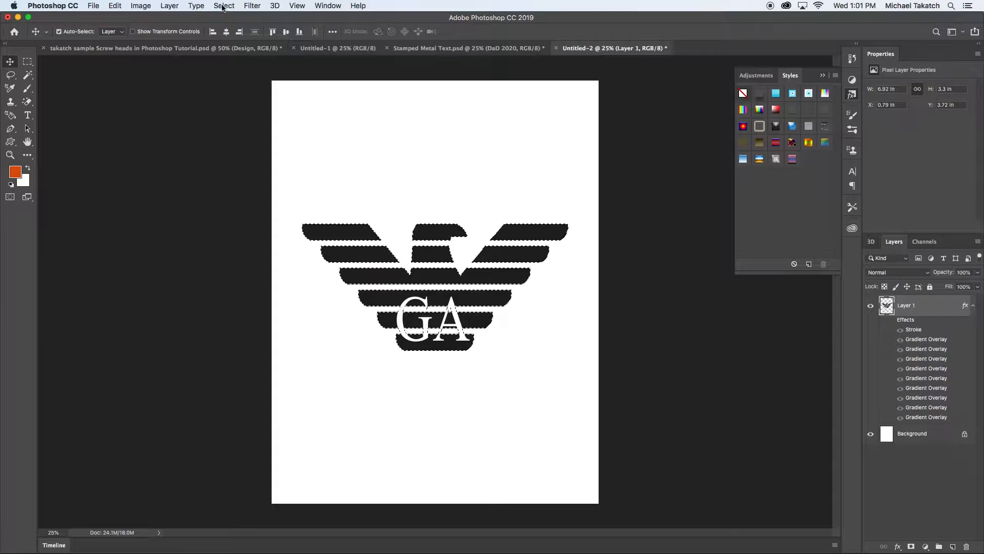
pyautogui.click(224, 6)
pyautogui.moveTo(250, 155)
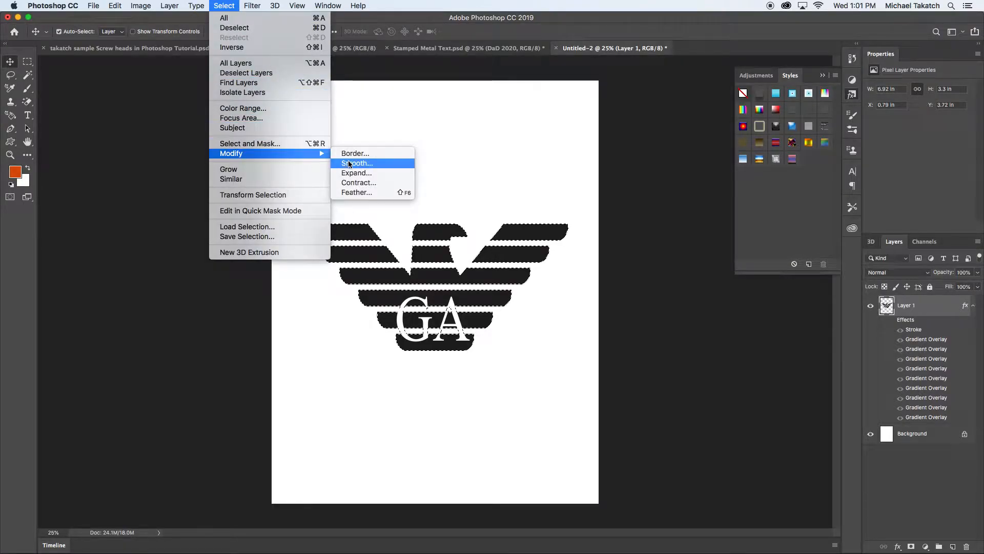
pyautogui.click(362, 174)
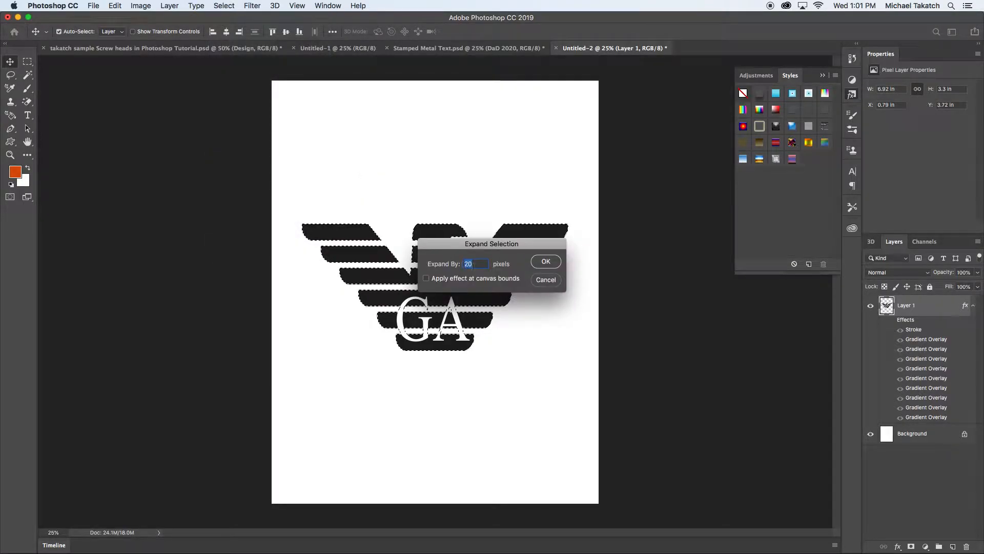
pyautogui.click(544, 262)
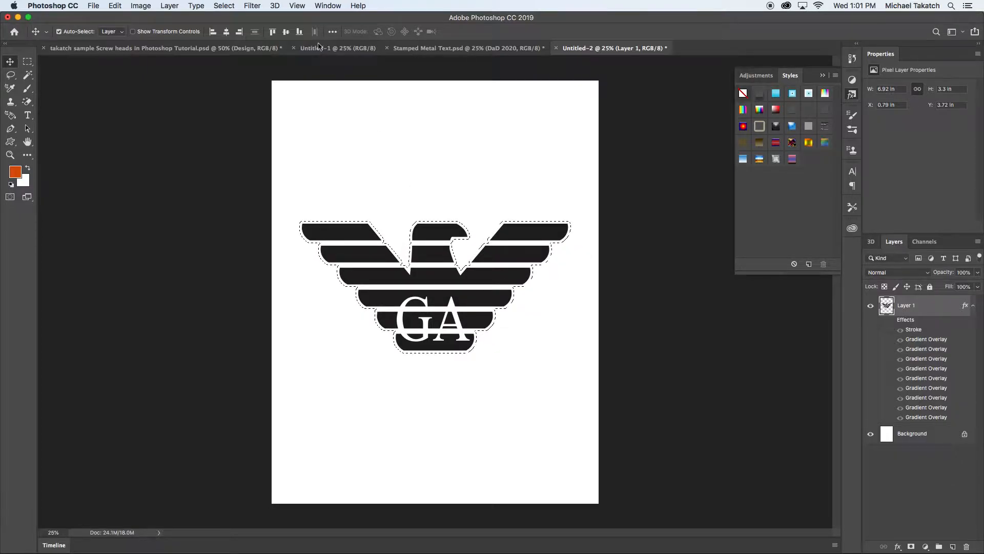
# - Expand the selection around the logo by another 20 pixels
pyautogui.click(216, 7)
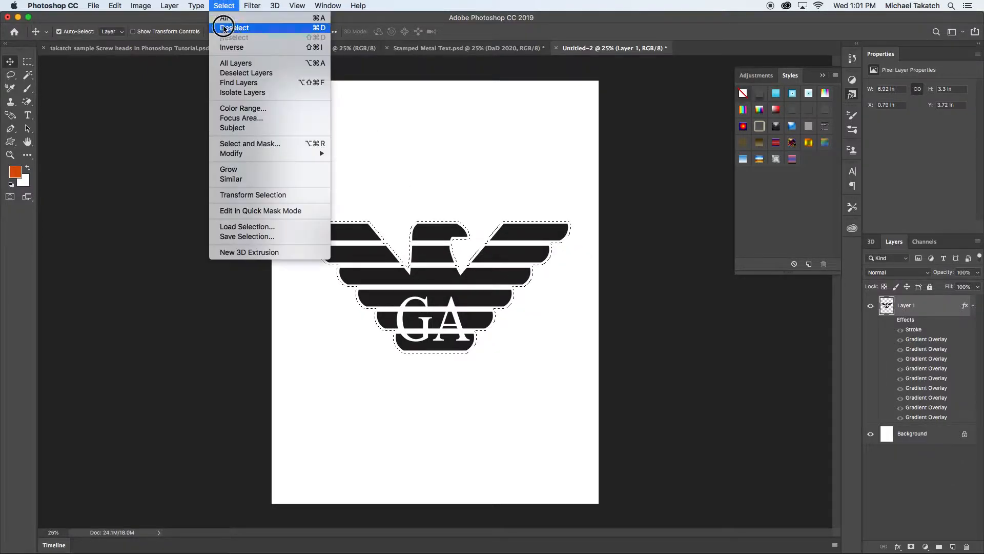
pyautogui.moveTo(255, 153)
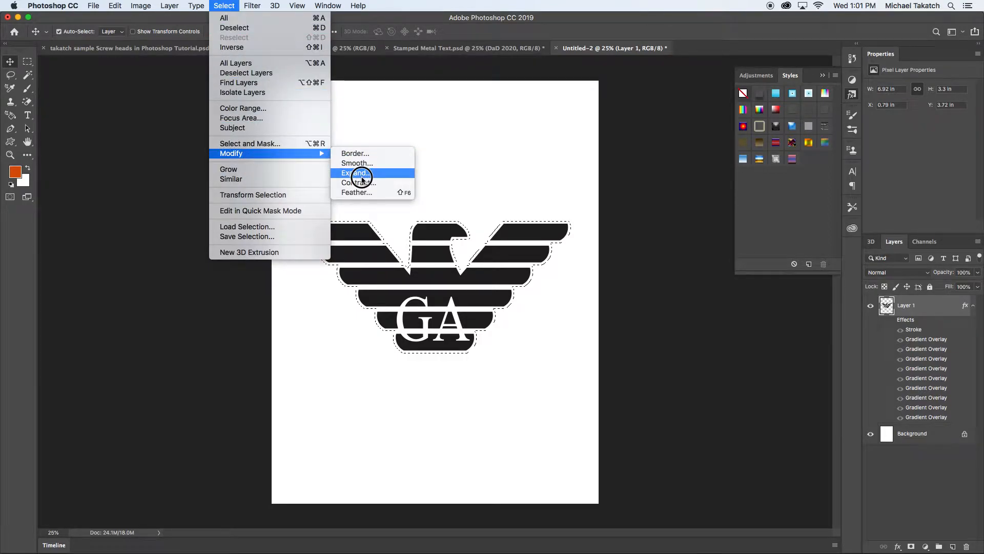
pyautogui.click(364, 176)
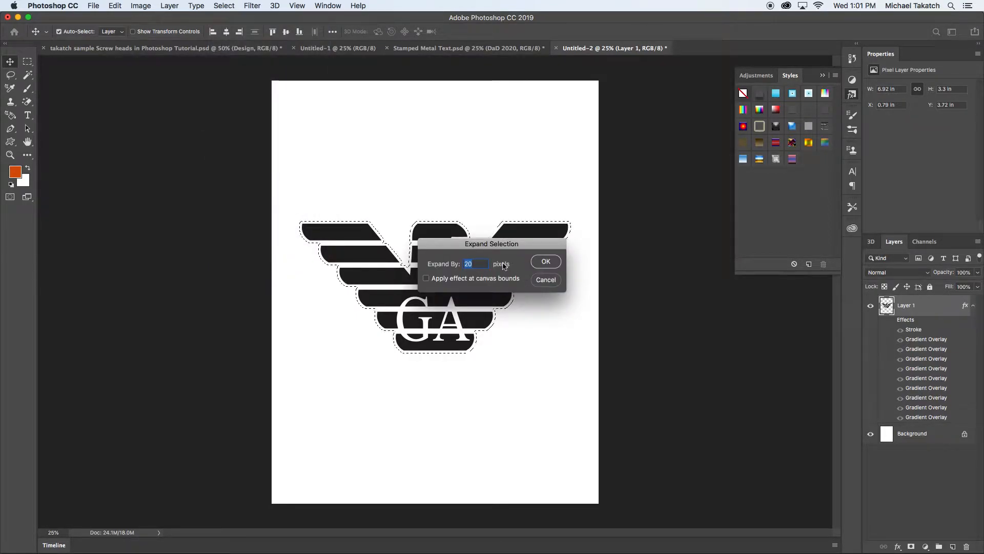
pyautogui.click(546, 262)
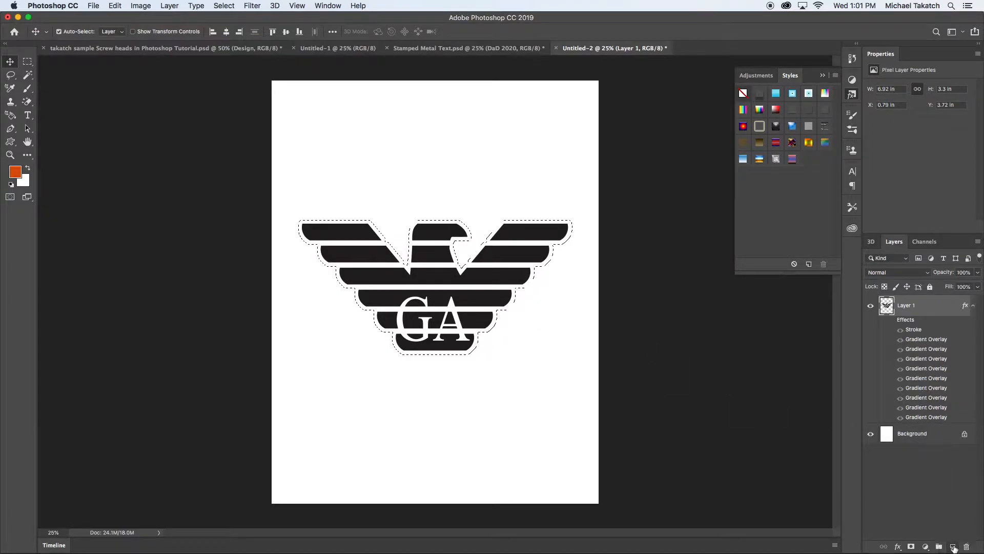
# - Fill the expanded selection with the orange foreground colour on a new layer and place that layer beneath the logo layer
pyautogui.click(952, 546)
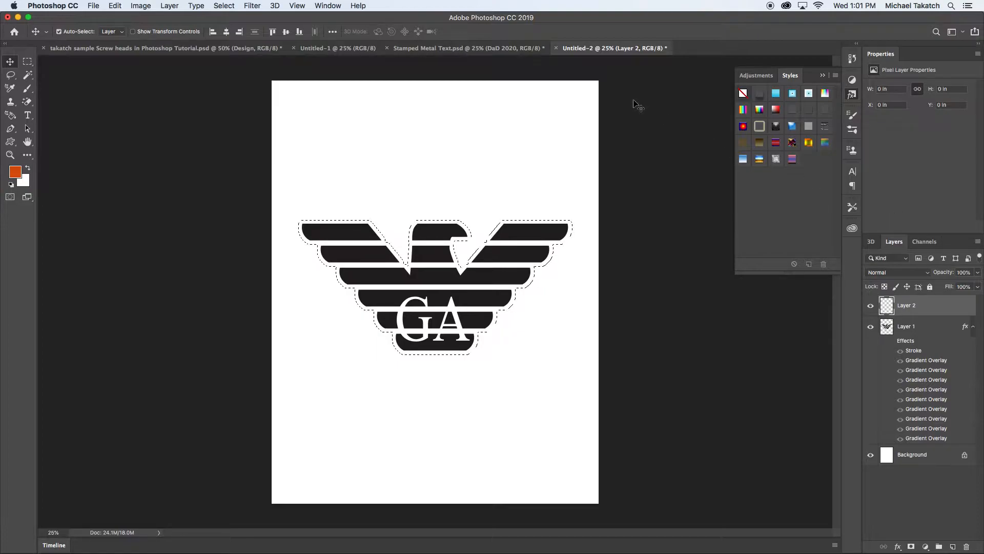
pyautogui.hotkey('alt', 'BackSpace')
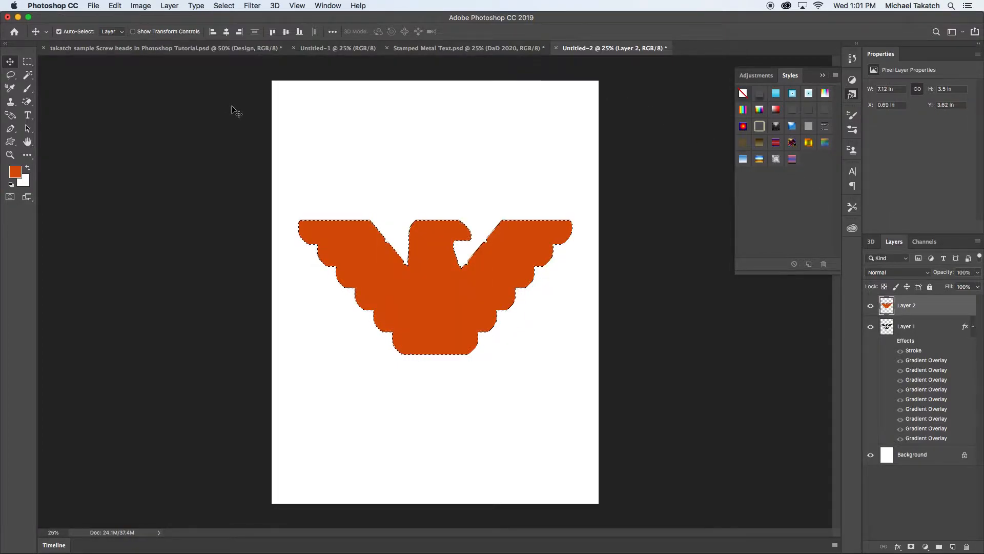
pyautogui.moveTo(923, 313); pyautogui.dragTo(910, 446)
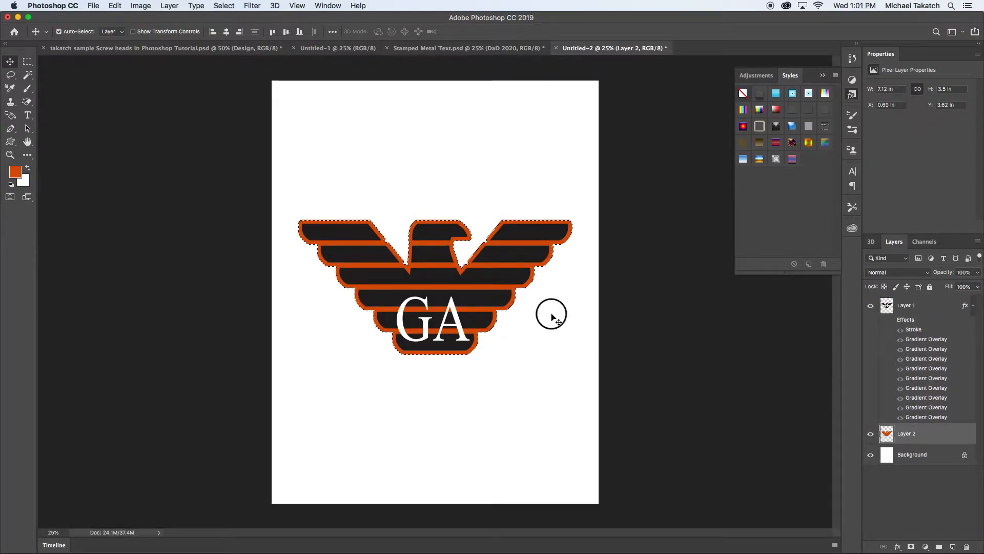
pyautogui.click(551, 314)
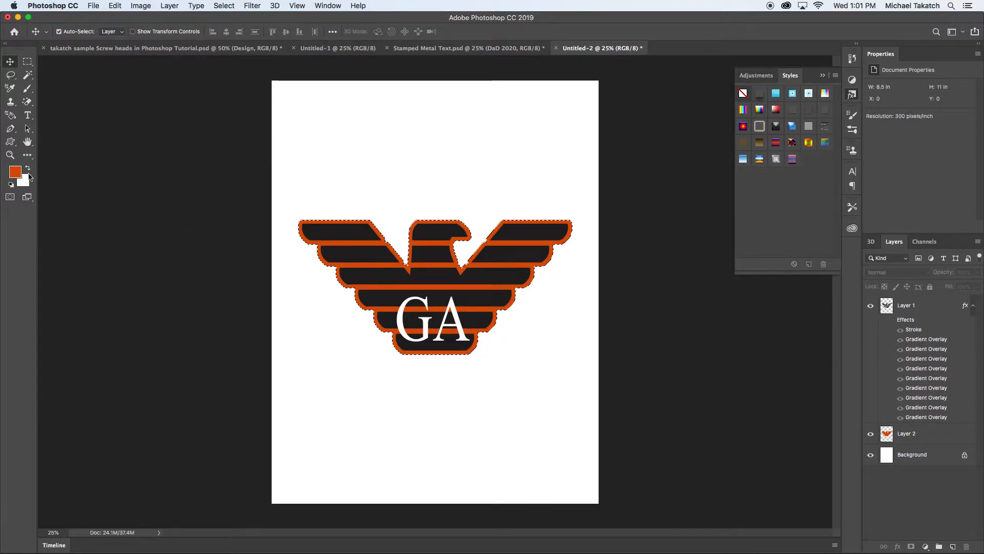
# - Choose a muted teal foreground colour, refill the selected outline shape on Layer 2 with it, and clear the selection
pyautogui.click(14, 171)
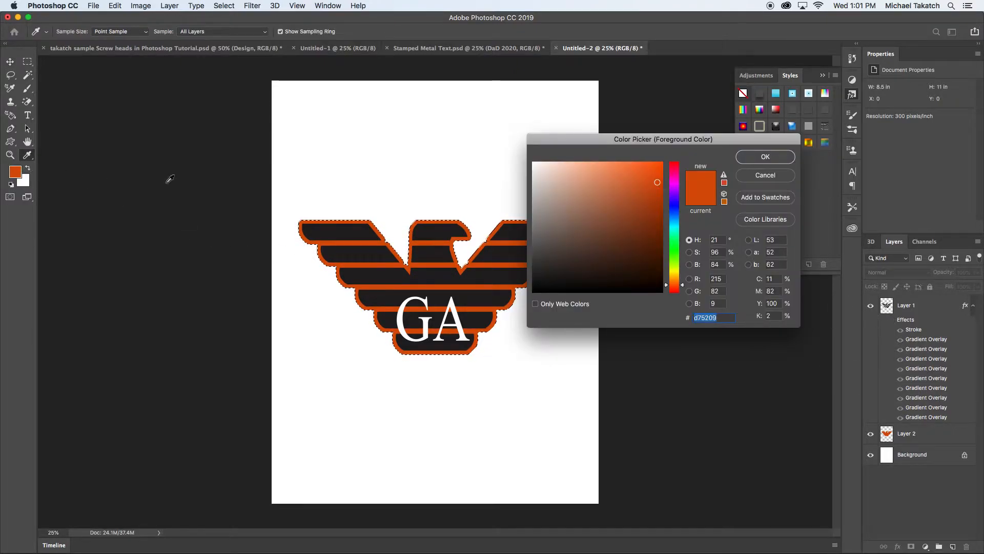
pyautogui.click(677, 226)
pyautogui.click(596, 166)
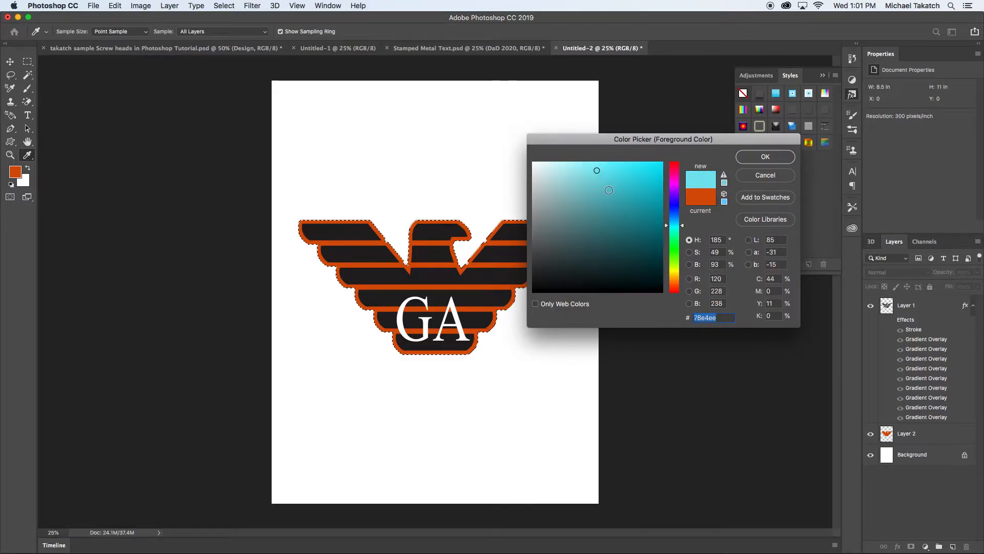
pyautogui.click(588, 189)
pyautogui.click(749, 162)
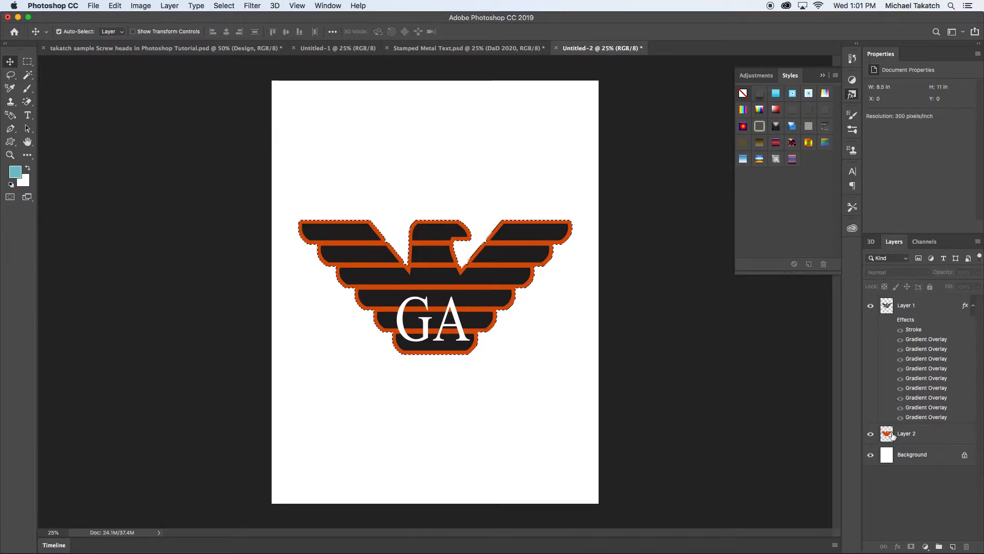
pyautogui.click(892, 436)
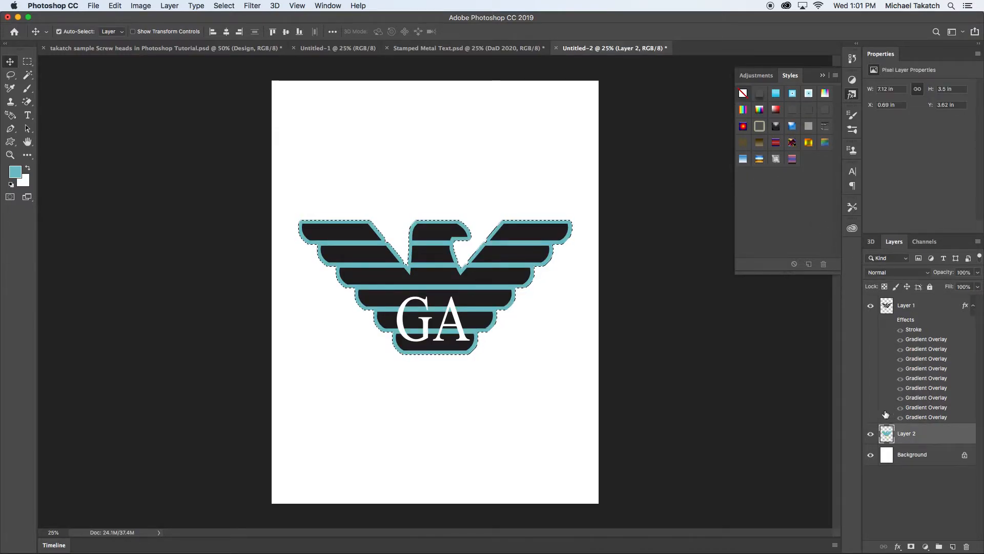
pyautogui.press('super+d')
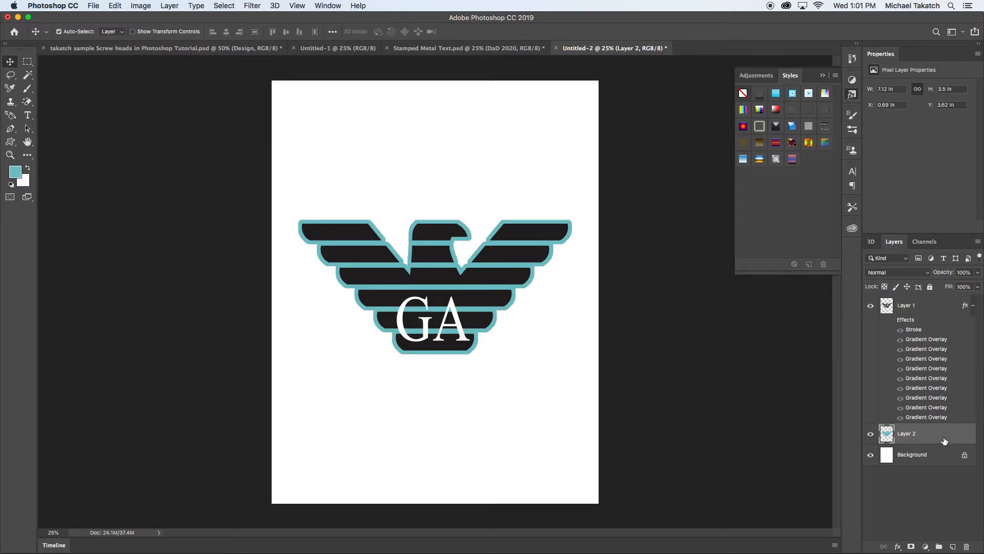
# - Add Bevel & Emboss and Drop Shadow effects to Layer 2, keeping the 14% shadow opacity and 39 px distance
pyautogui.doubleClick(944, 441)
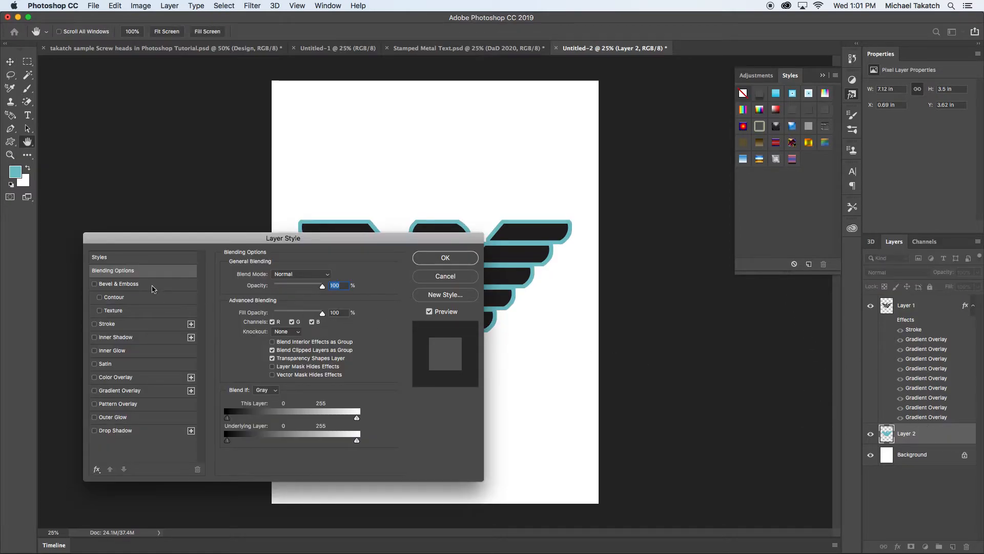
pyautogui.click(152, 288)
pyautogui.click(149, 430)
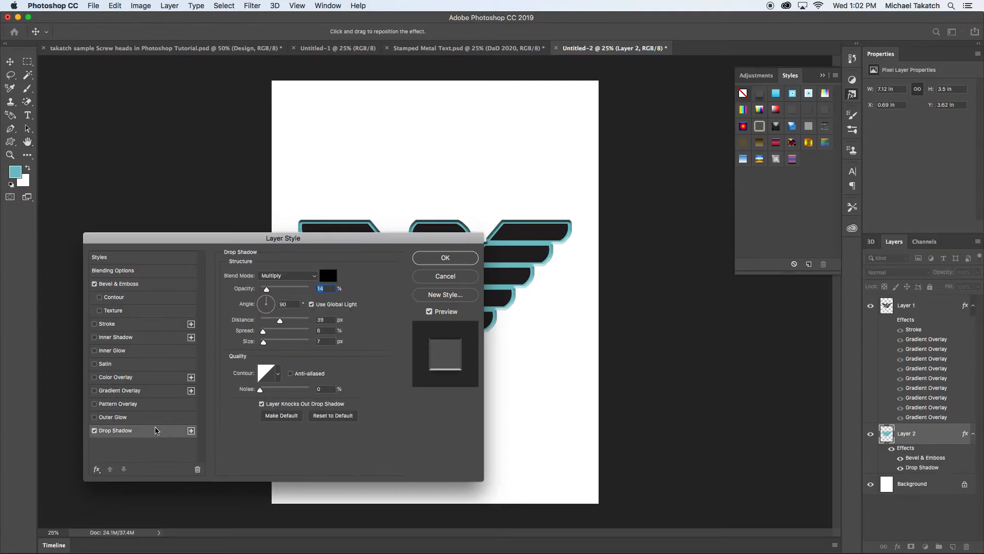
pyautogui.click(432, 258)
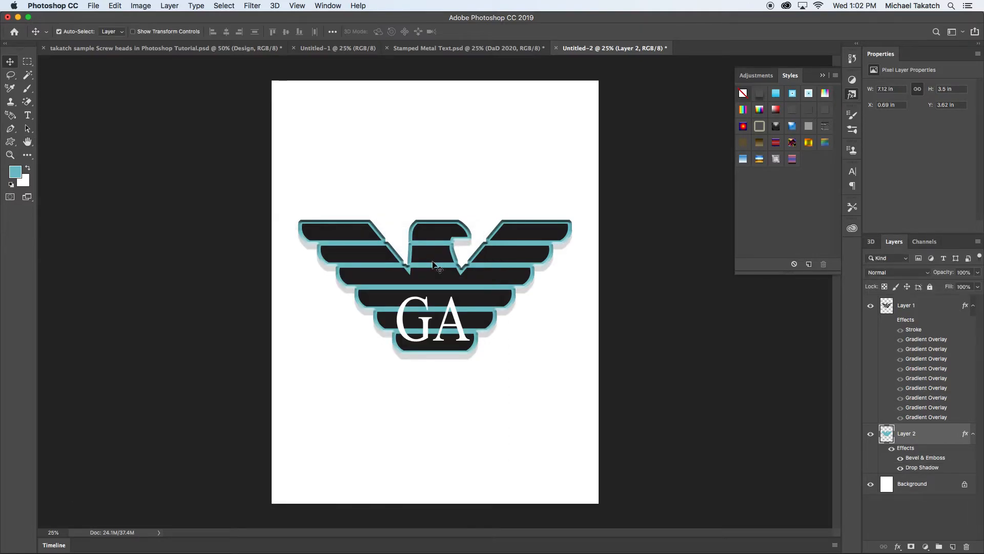
# - Examine the outlined logo enlarged in full-screen view without the interface
pyautogui.press('f')
pyautogui.press('f')
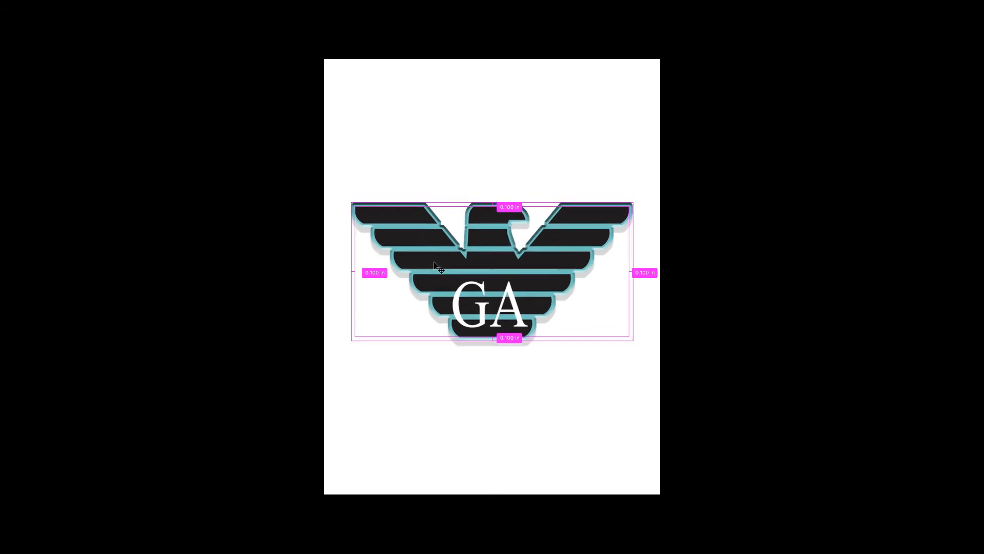
pyautogui.hotkey('ctrl', '+')
pyautogui.press('m')
pyautogui.moveTo(295, 148); pyautogui.dragTo(696, 386)
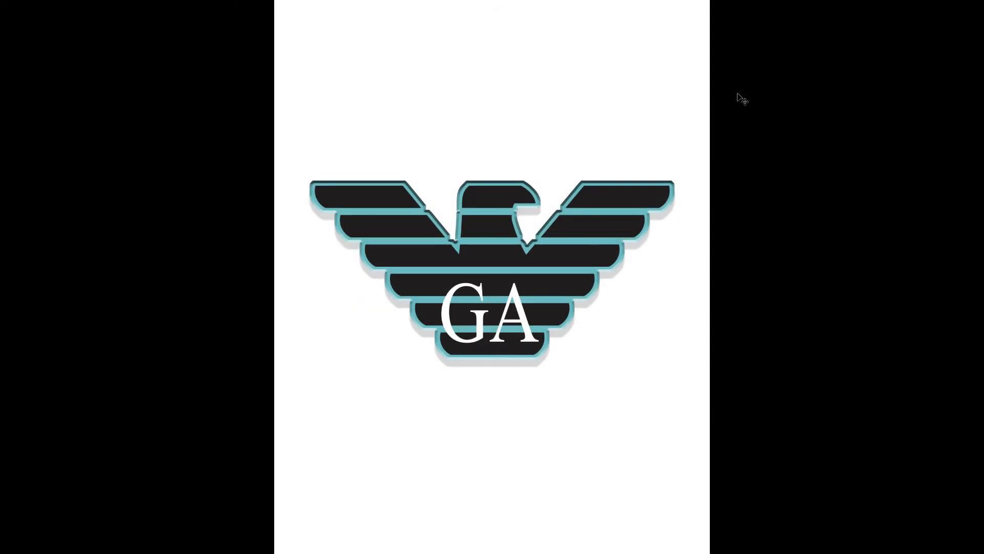